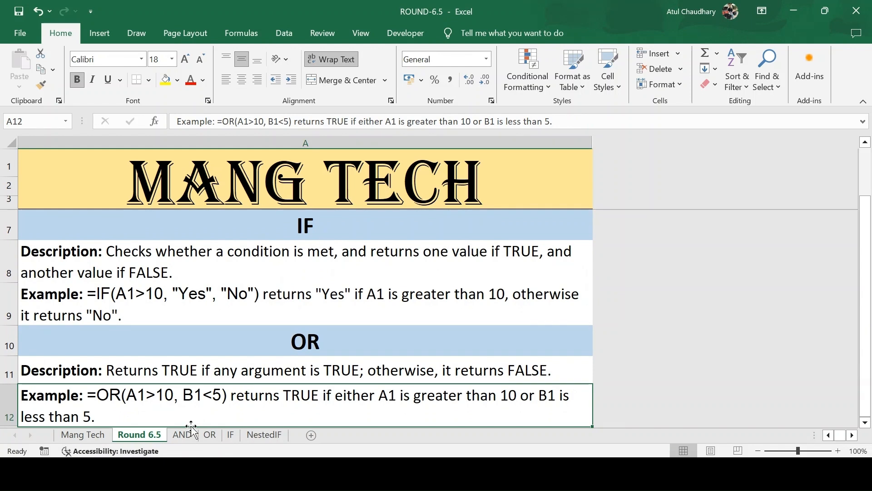
Examine the condition and status combinations in the AND Table on the AND sheet
click(184, 434)
click(518, 344)
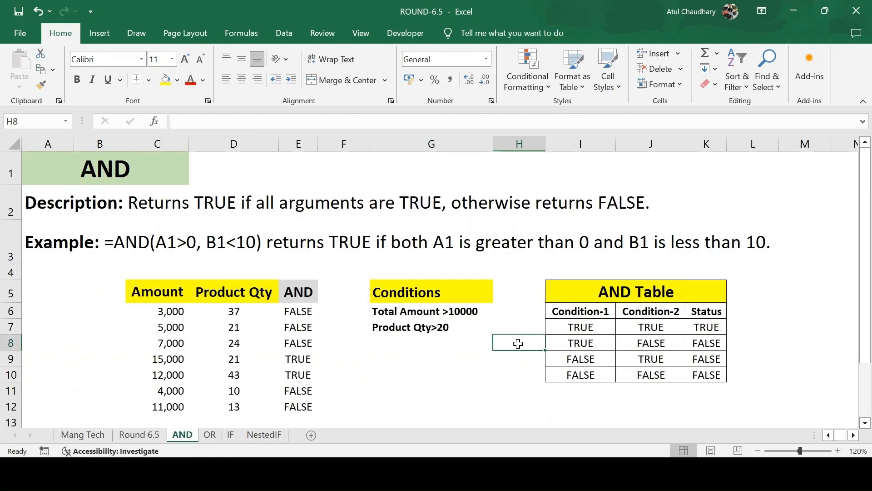
key(Right)
key(Up)
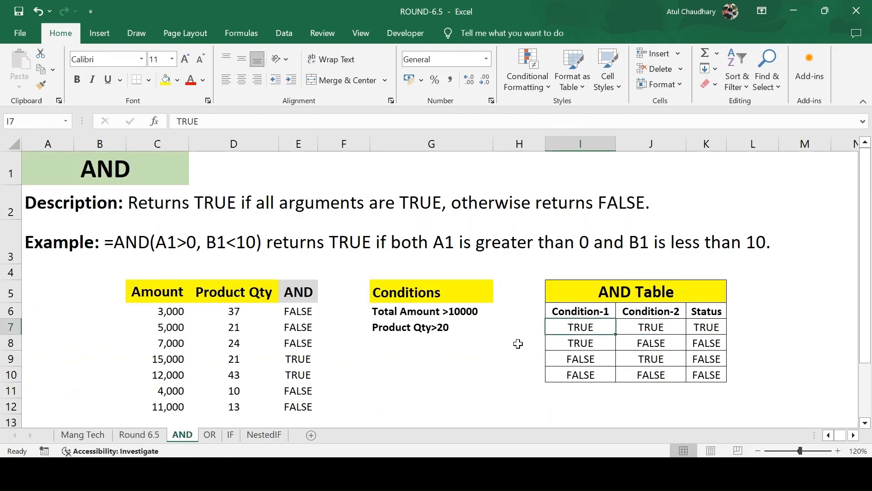
key(Right)
key(Right)
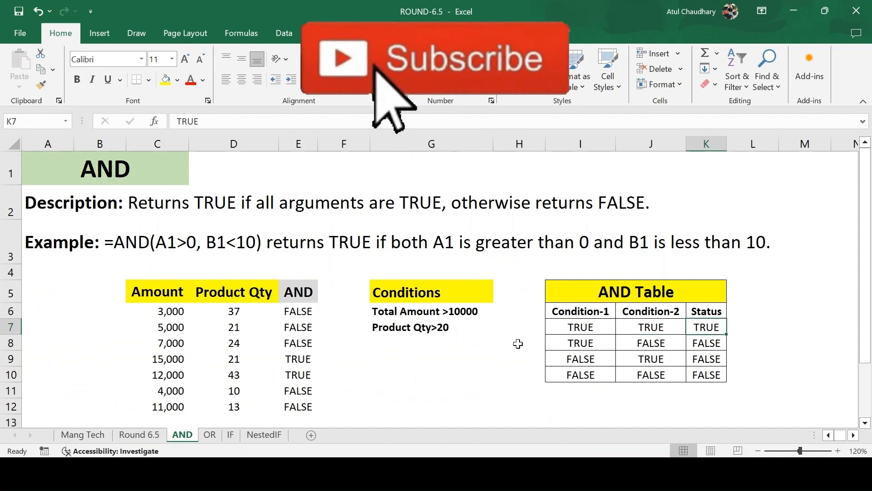
key(Down)
key(Down)
key(Down)
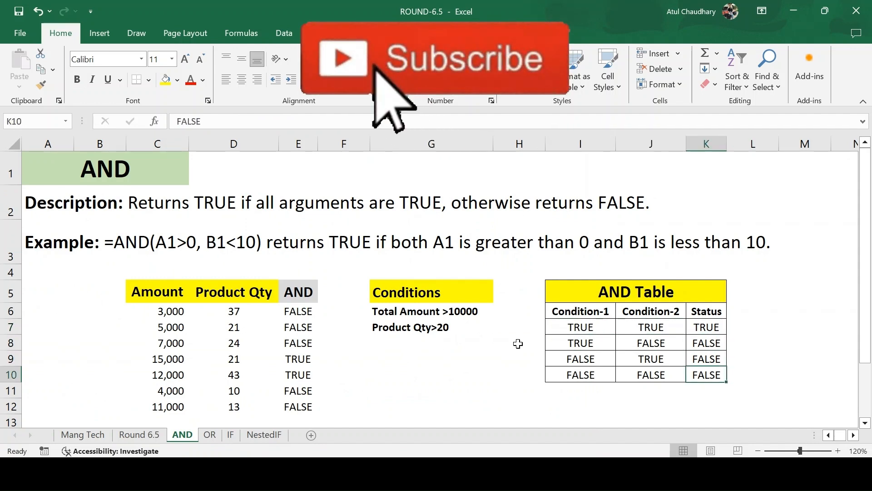
key(Up)
key(Up)
key(Left)
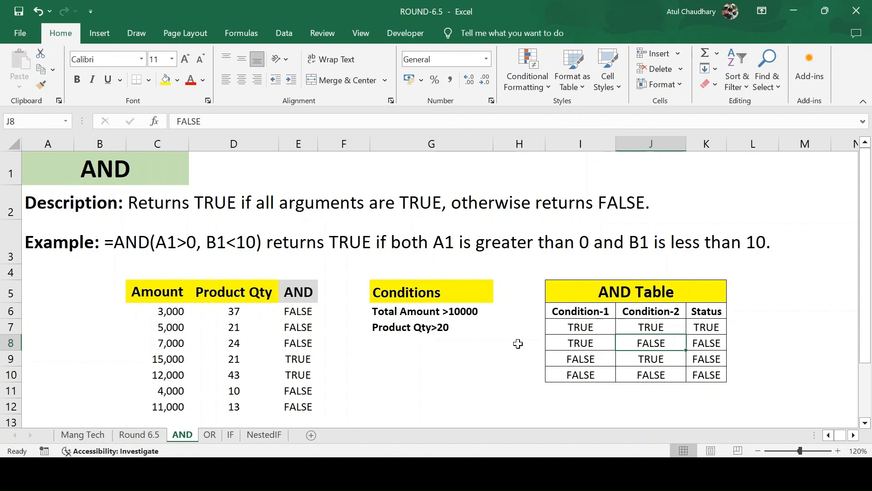
key(Down)
key(Left)
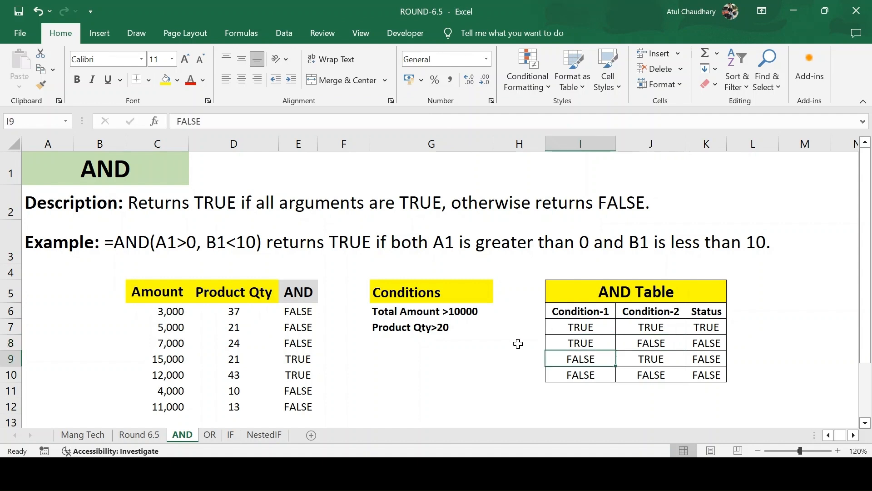
key(Down)
key(Right)
key(Up)
key(Up)
key(Up)
key(Right)
key(Down)
key(Down)
key(Down)
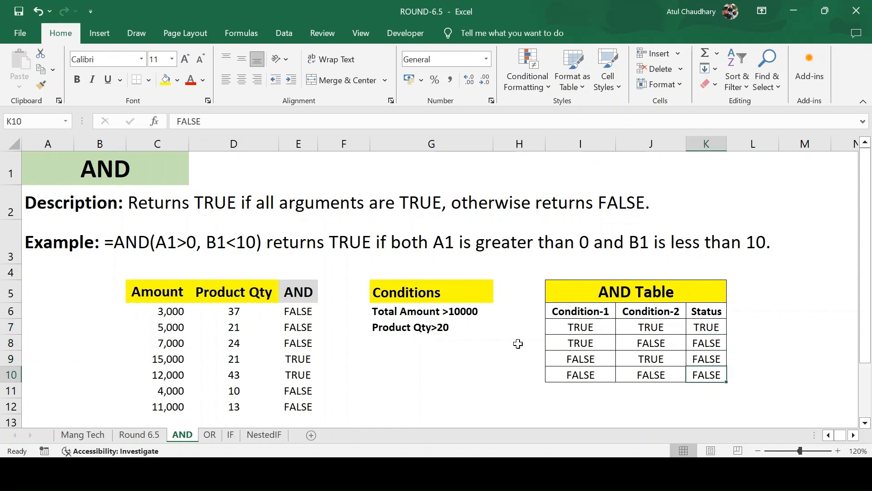
key(Up)
key(Up)
key(Up)
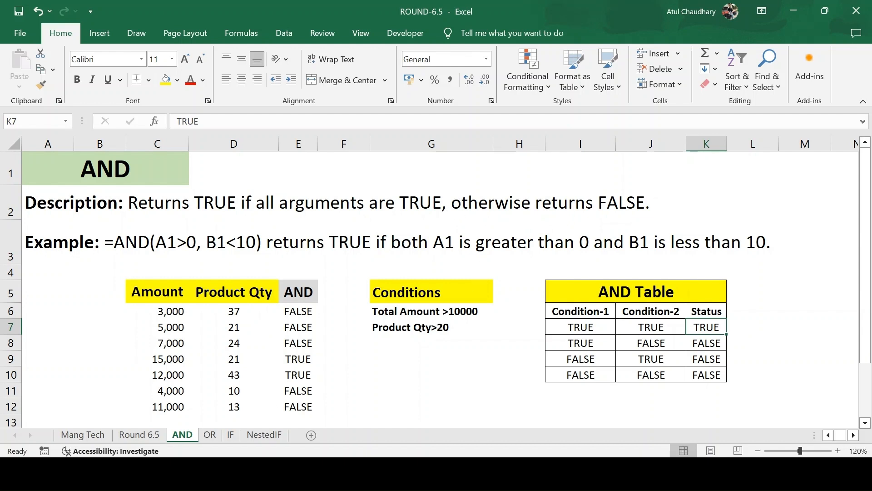
Examine the condition and status combinations in the OR Table on the OR sheet
click(208, 435)
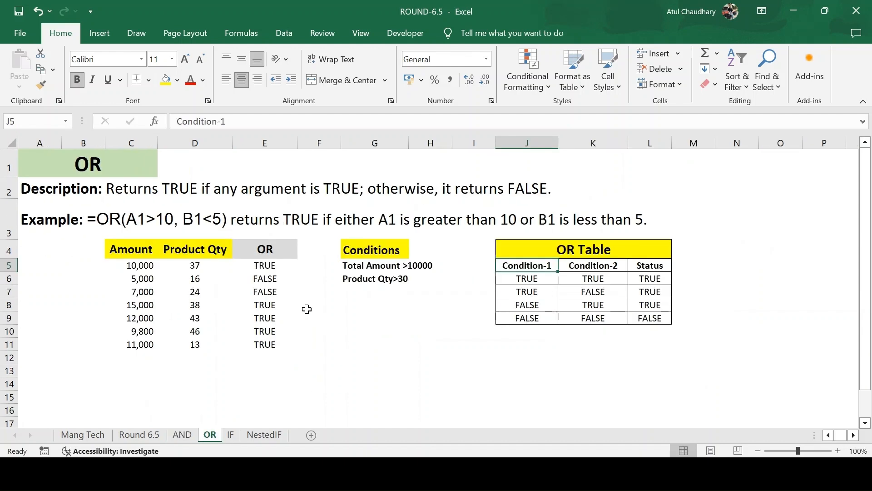
click(518, 279)
key(Up)
key(Down)
key(Right)
key(Right)
key(Down)
key(Left)
key(Right)
key(Left)
key(Left)
key(Down)
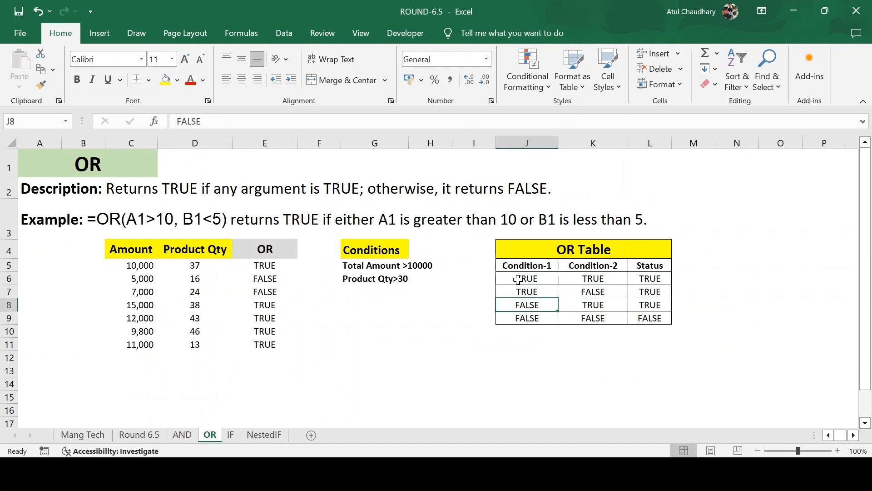
key(Right)
key(Right)
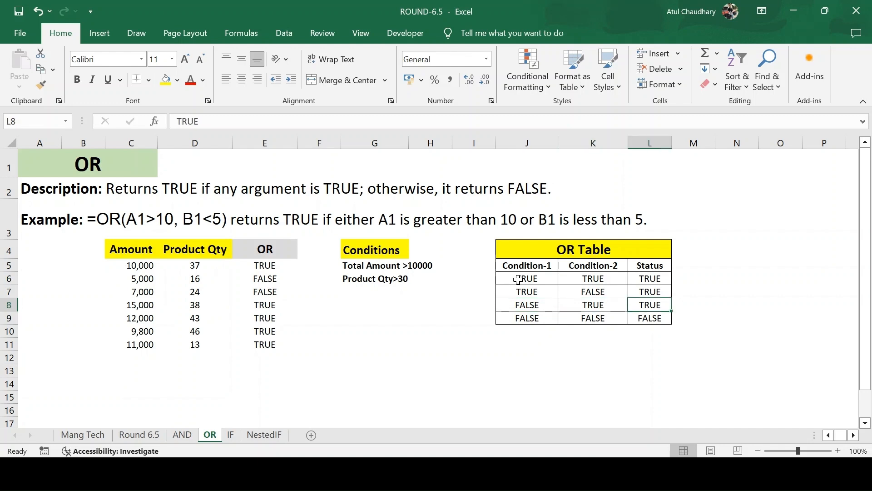
click(645, 320)
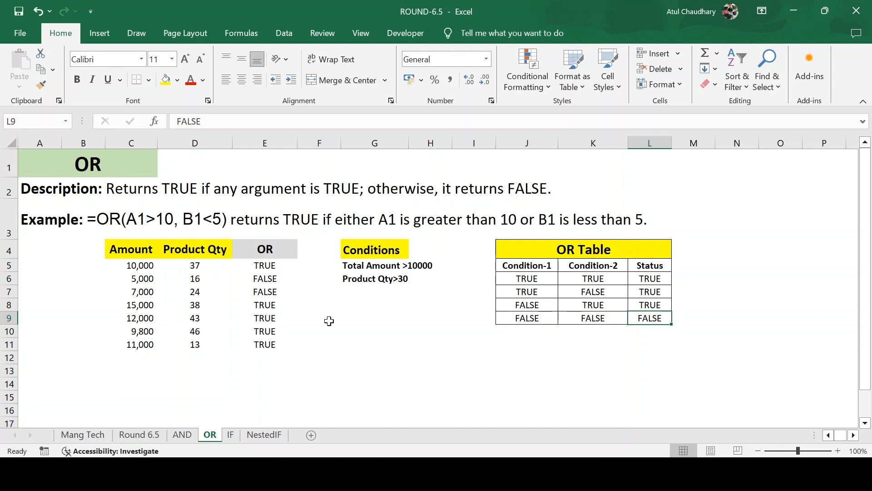
On the NestedIF sheet, increase the font size of the employee table and conditions in B3:K14 by one level
click(231, 435)
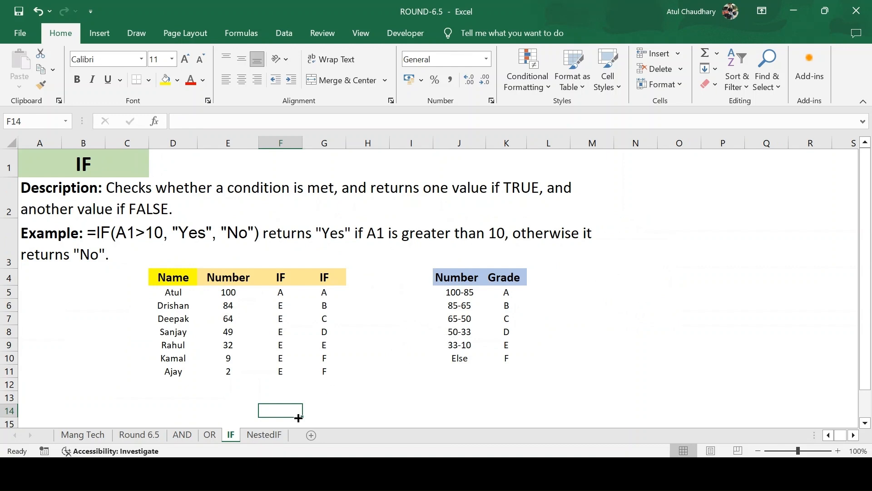
click(258, 434)
click(284, 207)
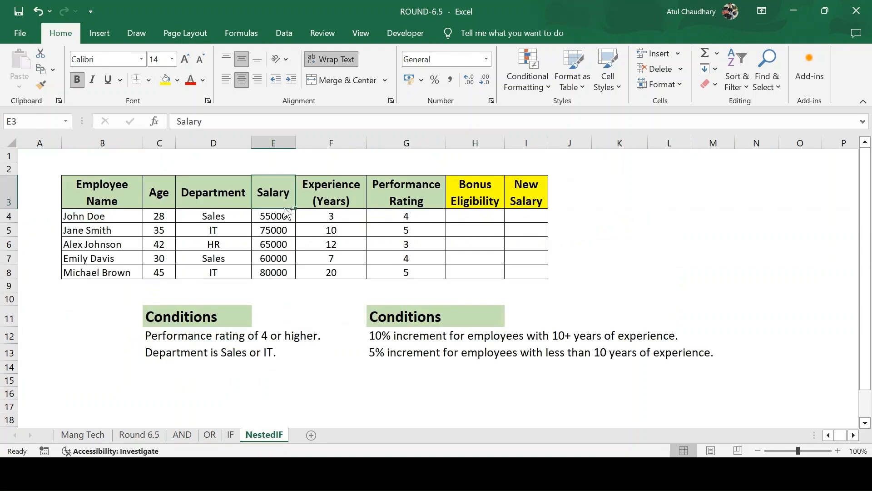
key(ctrl+Home)
key(Down)
key(Down)
key(Right)
key(ctrl+shift+Right)
key(ctrl+shift+Down)
key(shift+Down)
key(shift+Down)
key(shift+Down)
key(shift+Down)
key(shift+Down)
key(shift+Down)
key(shift+Right)
key(shift+Right)
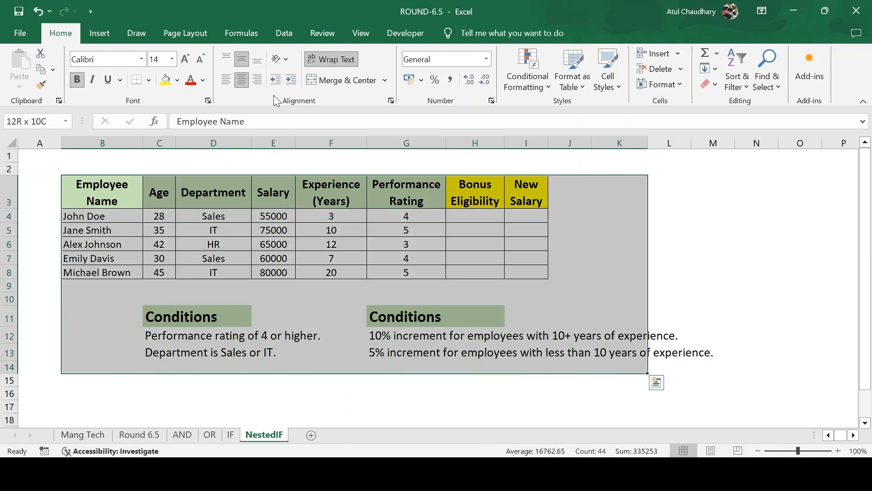
click(186, 62)
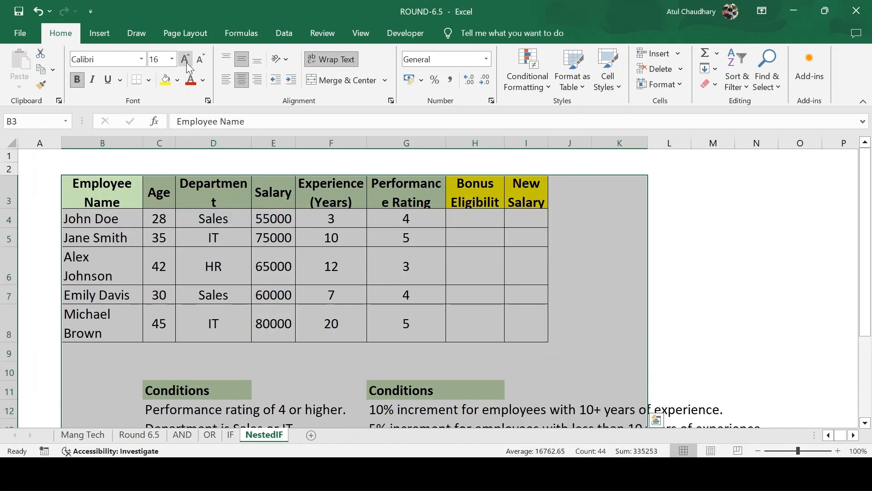
Widen the Department column so its heading fits on one line, and delete the two empty rows above the employee table
click(245, 236)
drag(252, 143, 278, 143)
key(Up)
key(Up)
key(Up)
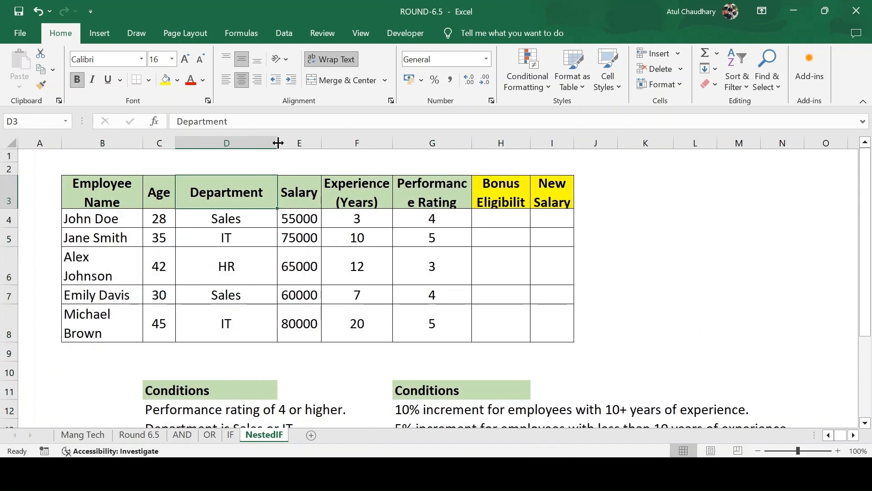
key(shift+space)
key(shift+Up)
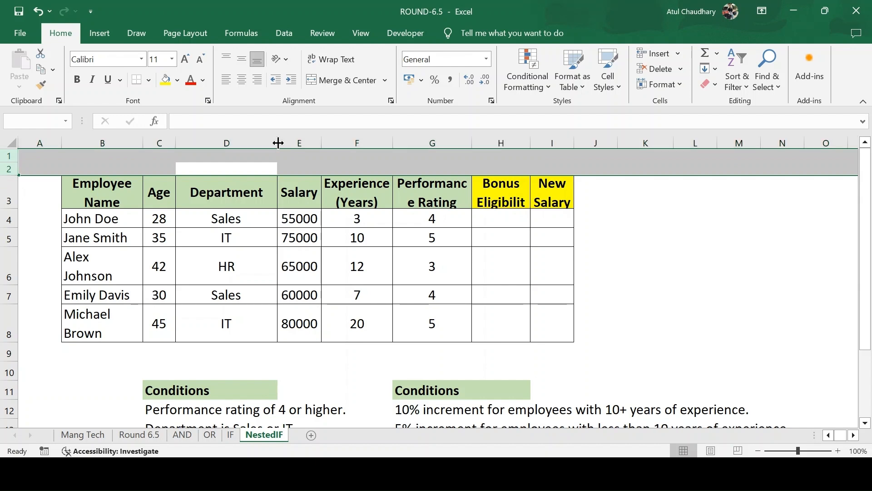
key(ctrl+minus)
Examine the Conditions lists below the employee table and return to its header row
key(Down)
key(Down)
key(Down)
key(Down)
key(Down)
key(Down)
key(Down)
key(Down)
key(Down)
key(Down)
key(Down)
key(Up)
key(Up)
key(Up)
key(Left)
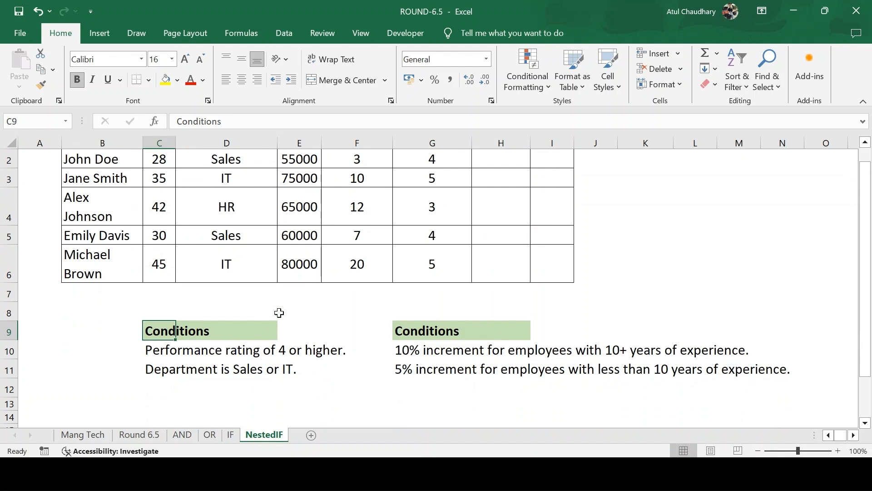
key(Up)
key(Up)
key(Up)
key(Up)
key(Up)
key(Up)
key(Up)
key(Up)
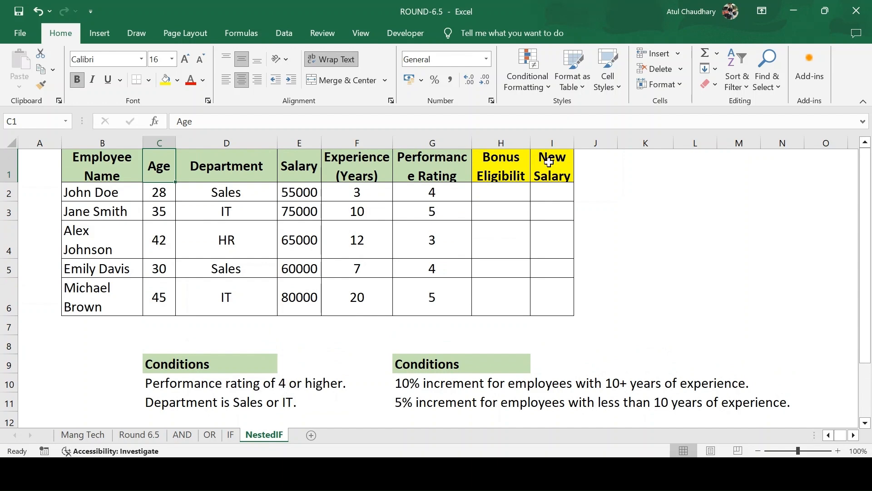
Widen the Performance Rating and Bonus Eligibility columns so the words in their headings are not broken
click(421, 187)
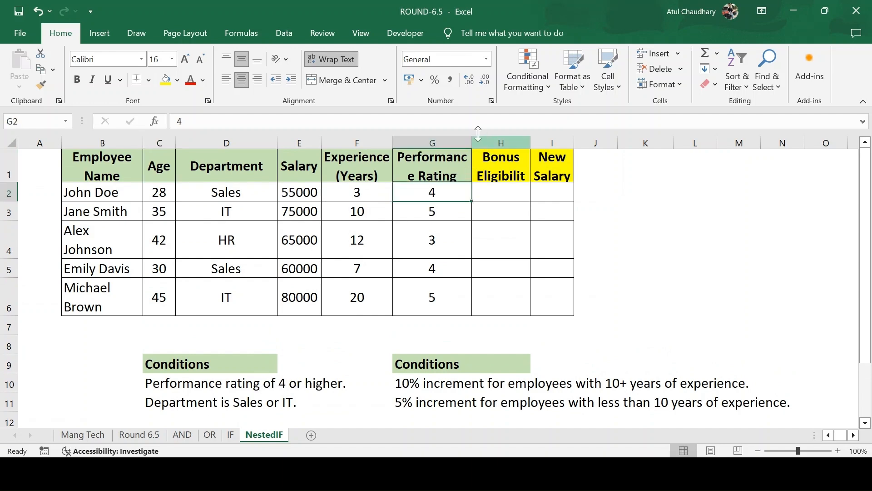
drag(472, 138, 484, 140)
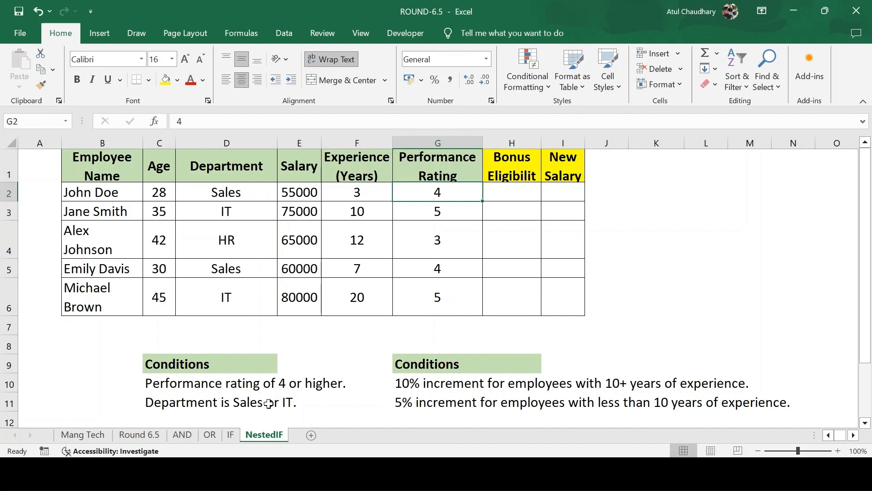
click(225, 193)
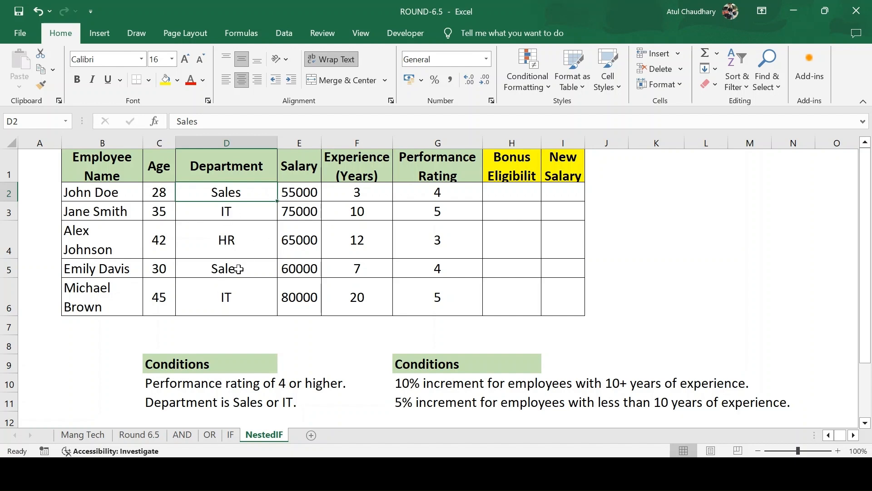
drag(542, 142, 618, 144)
Begin the Bonus Eligibility formula in H2 with nested functions as =IF(AND(OR(
click(514, 186)
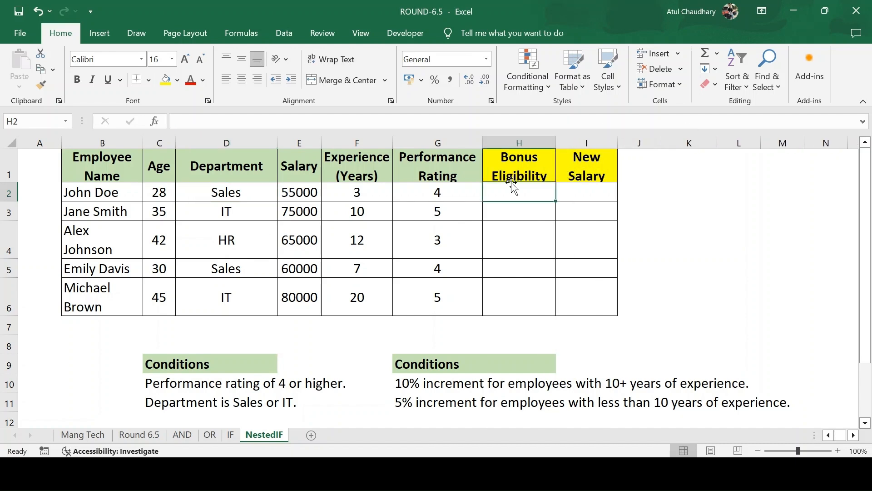
key(Up)
key(Down)
key(Up)
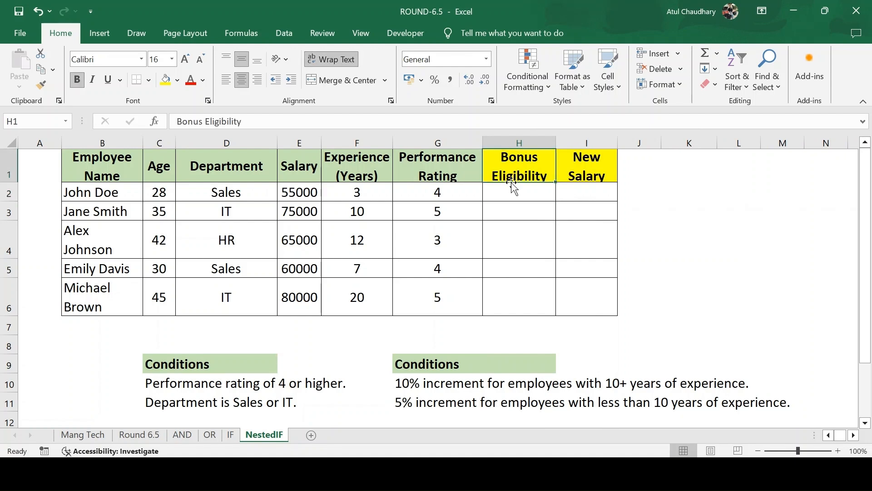
key(Down)
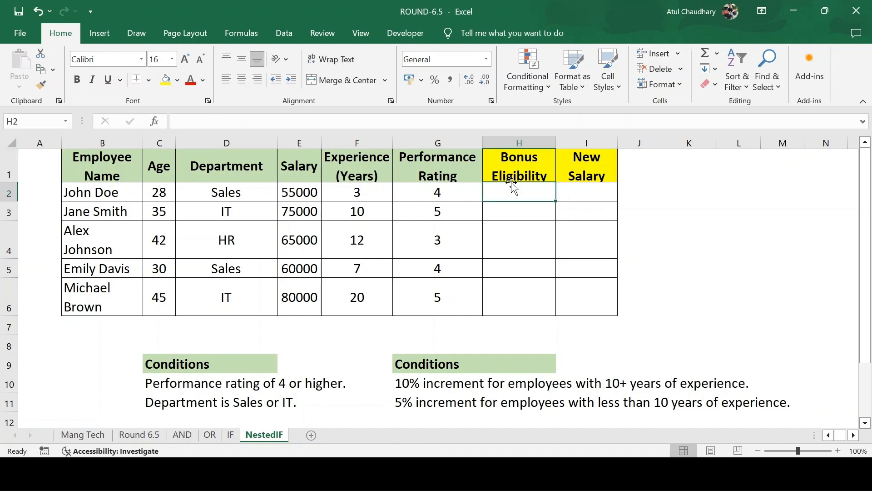
text(=if)
key(Tab)
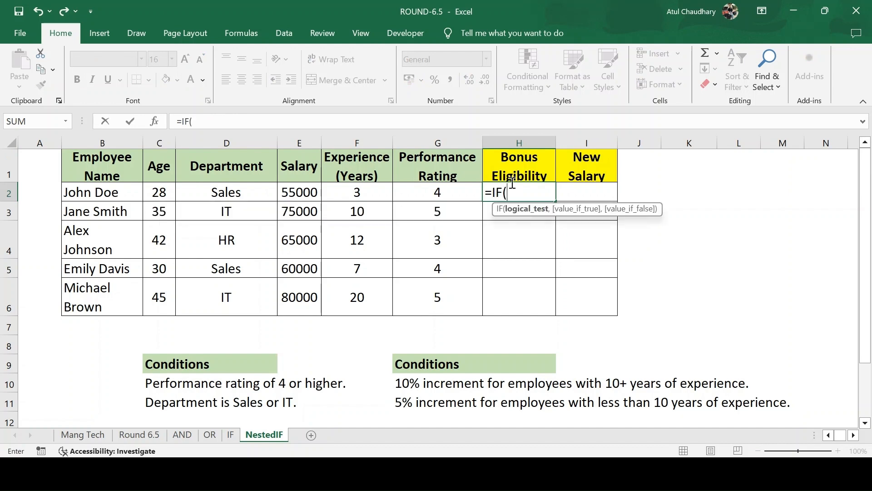
text(and)
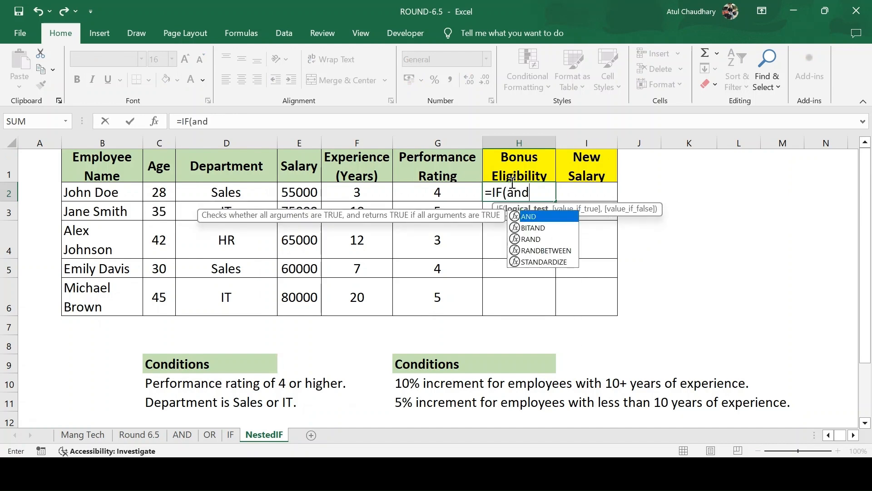
key(Tab)
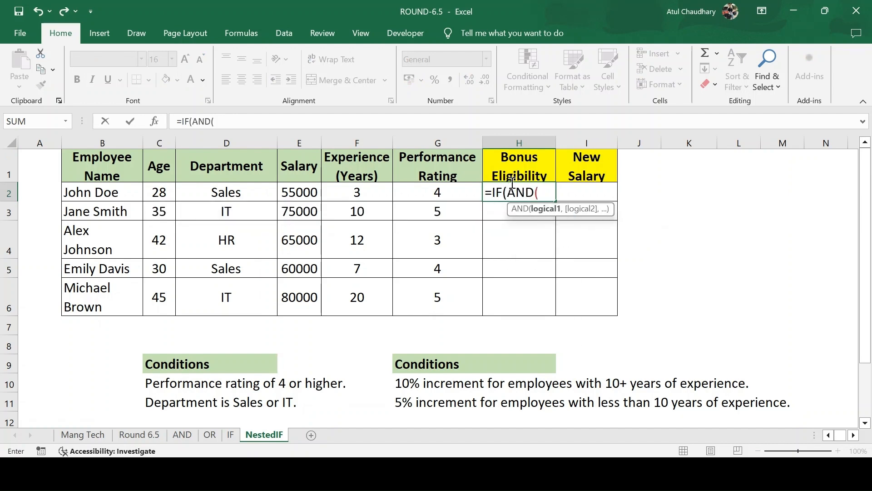
text(Or)
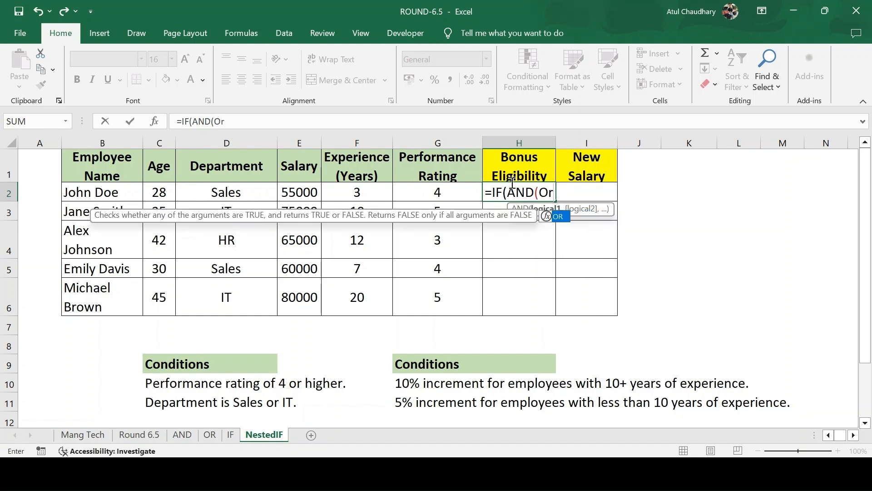
key(Tab)
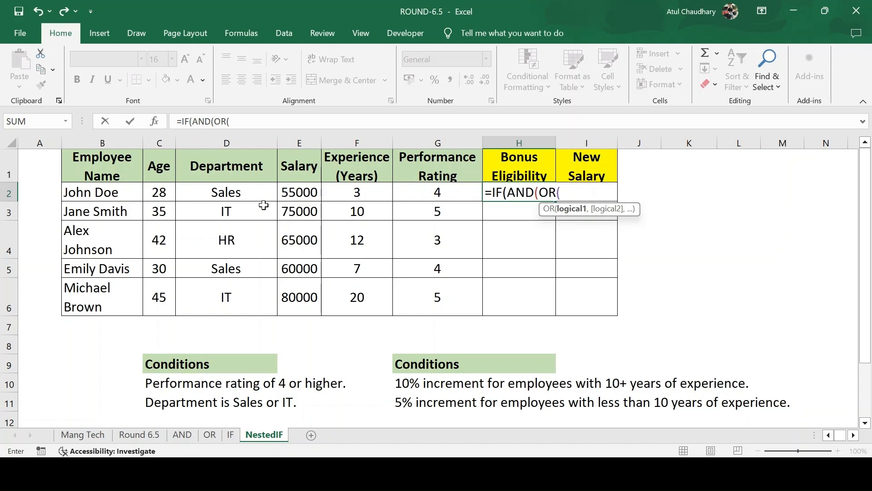
Complete the OR test in H2's formula with D2="Sales" and D2="IT" as its two department conditions
click(240, 190)
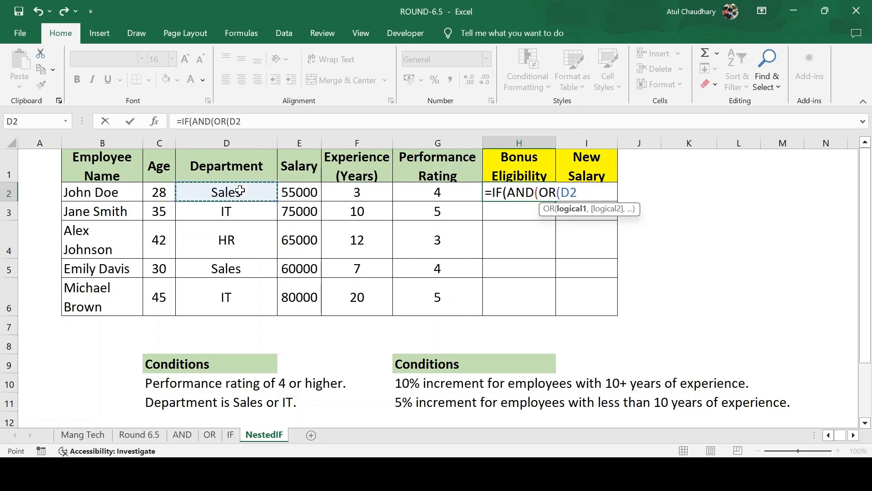
text(="Sales)
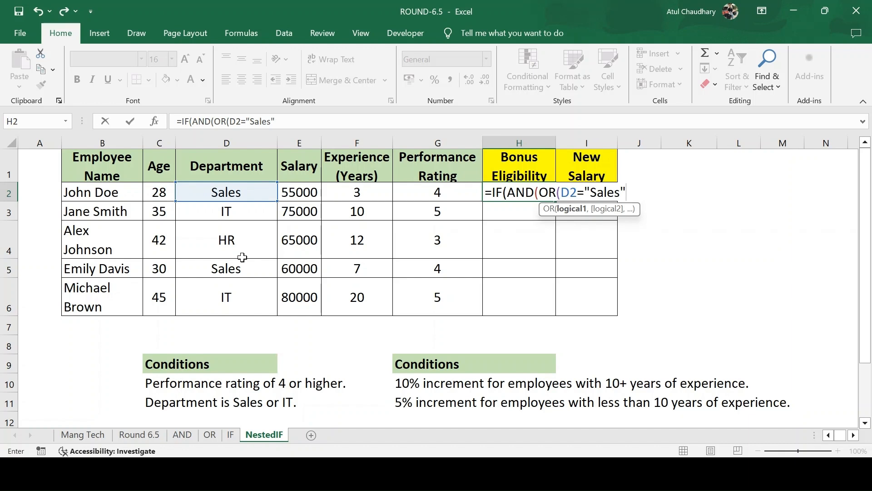
text(",)
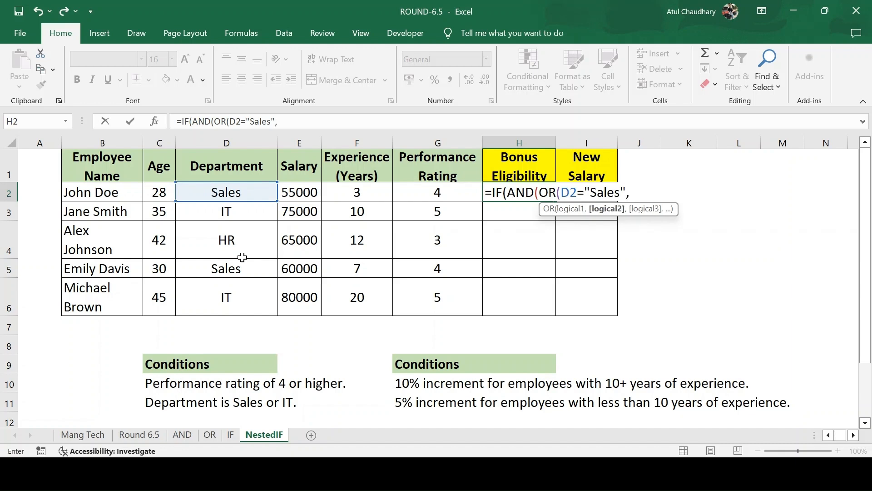
click(199, 193)
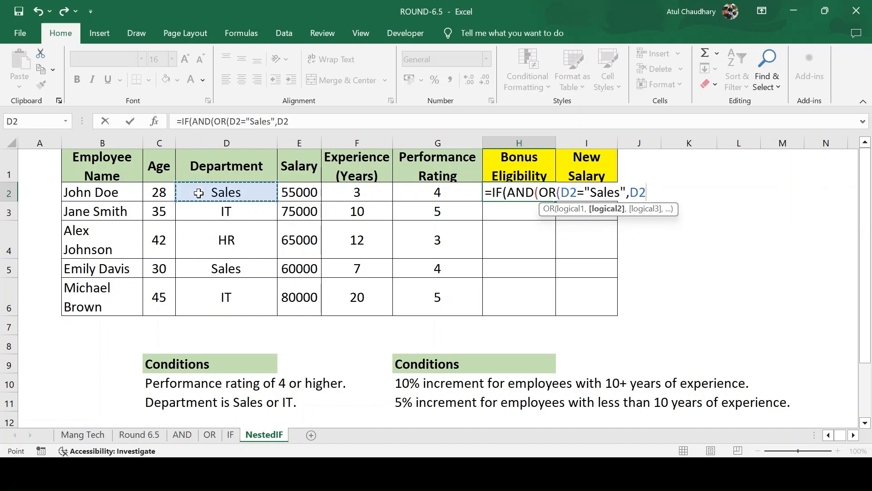
text(="IT")
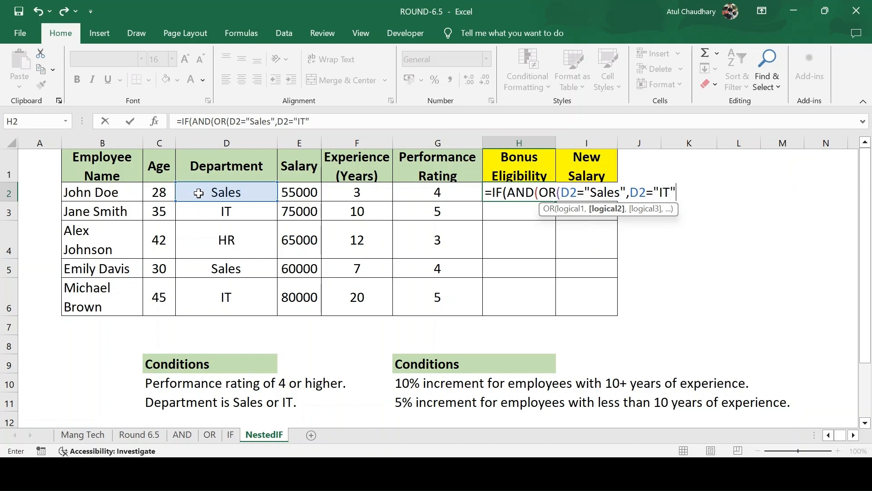
text())
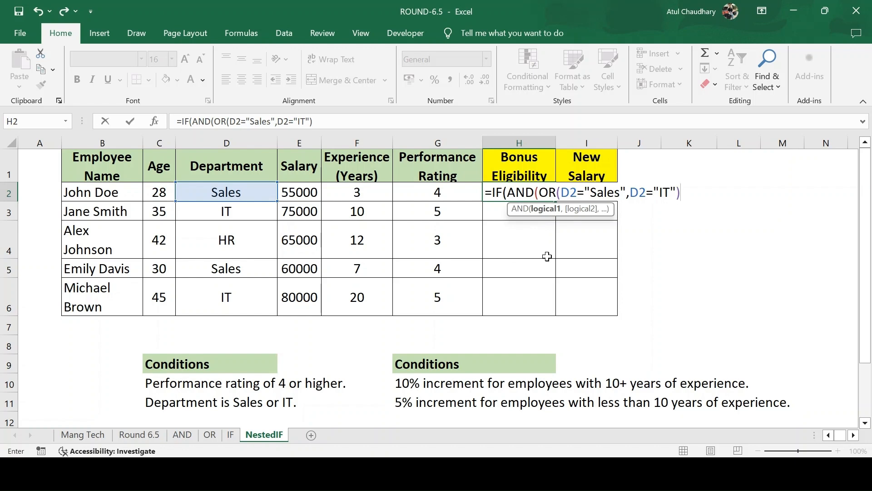
text(,)
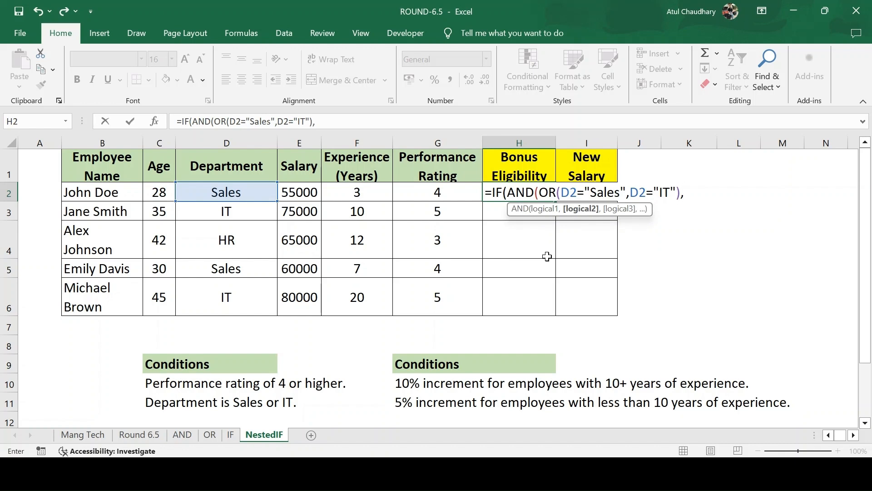
Add the performance rating condition G2>=4 as the second AND argument in H2's formula and close the AND function
click(433, 192)
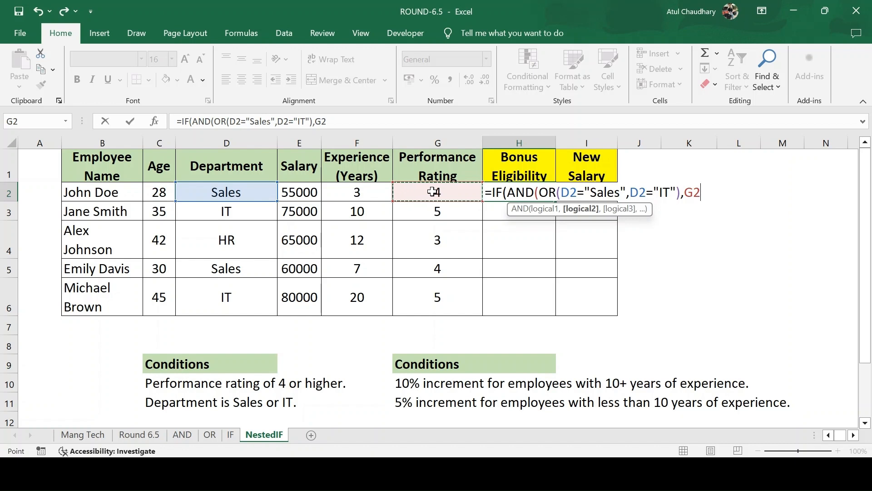
text(>=)
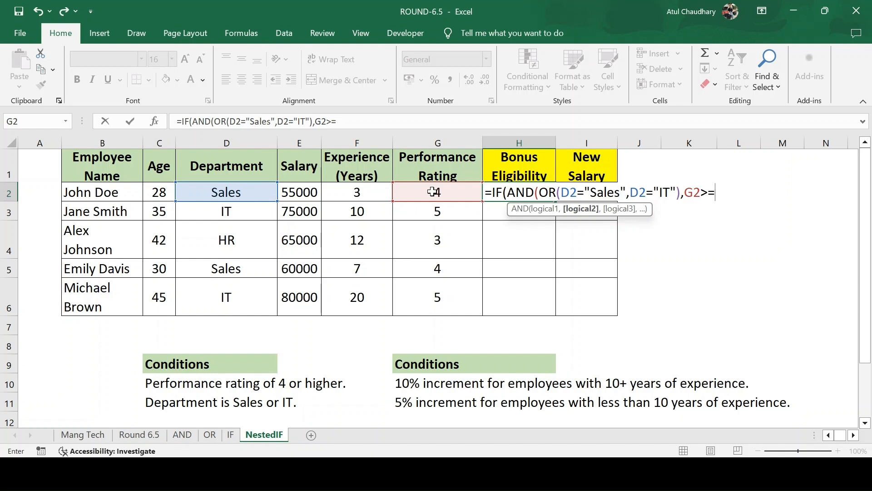
text(4)
text())
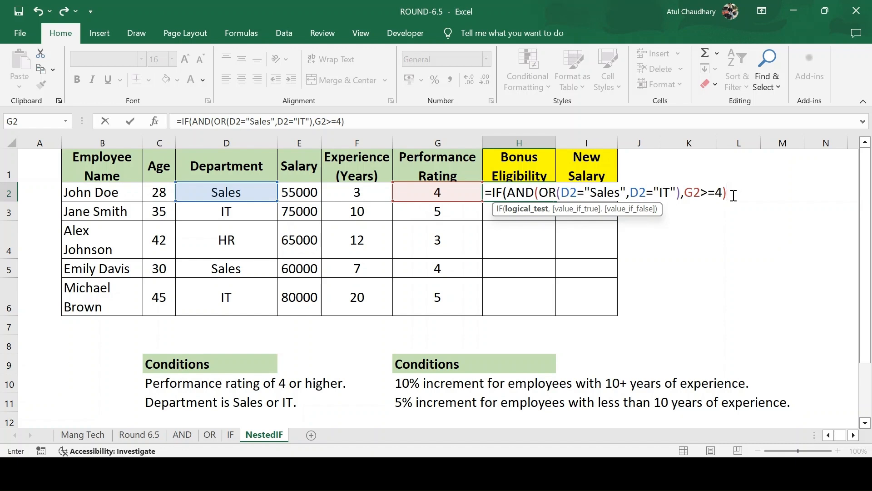
Finish H2's IF formula with "Eligible" as the true result and "Not Eligible" as the false result, and enter it
text(,)
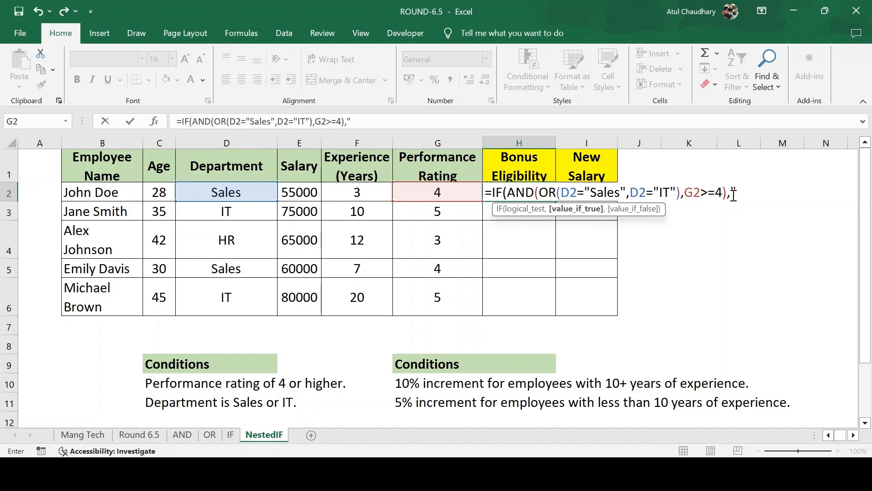
text("E)
text(lig)
text(ib)
text(le)
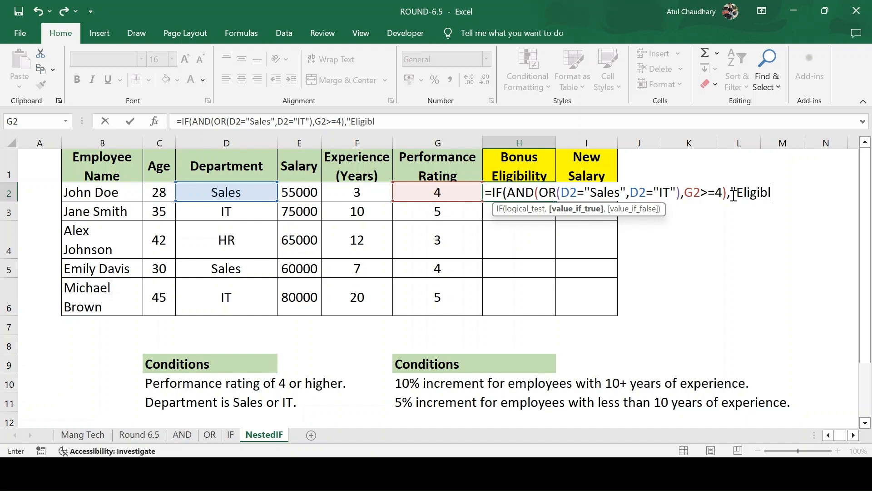
text(")
text(,")
text(N)
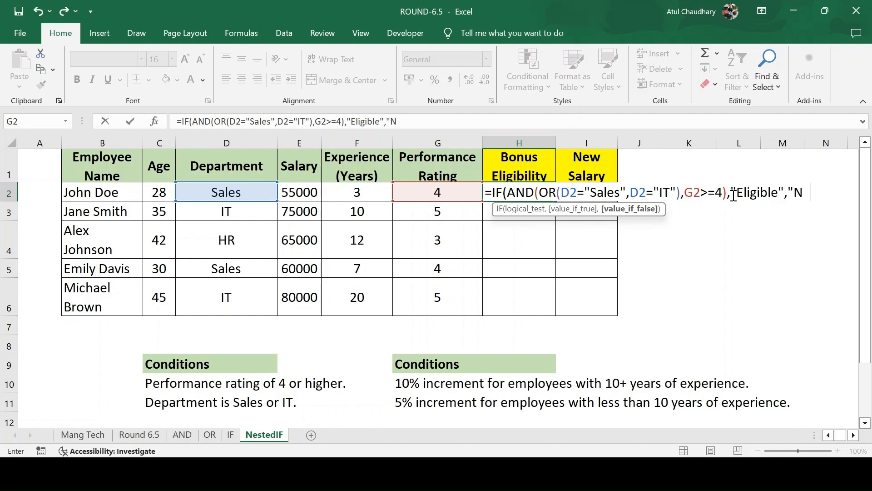
text(ot Eligib)
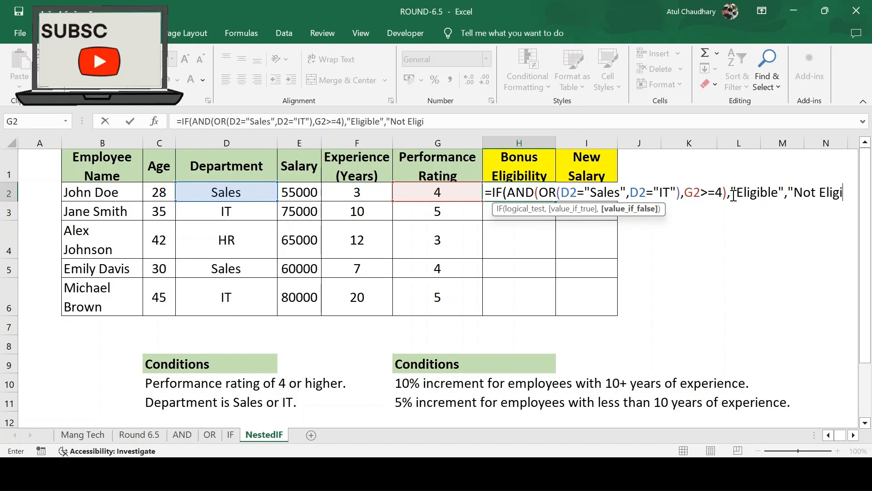
text(le)
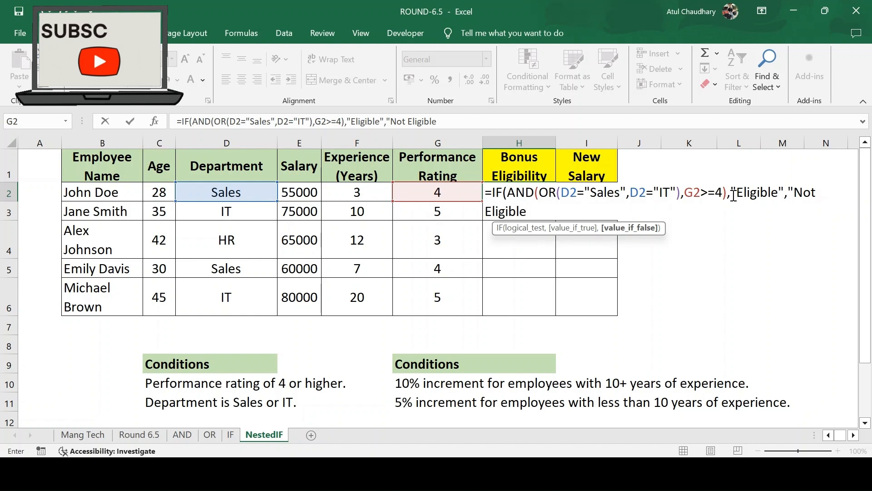
text(")
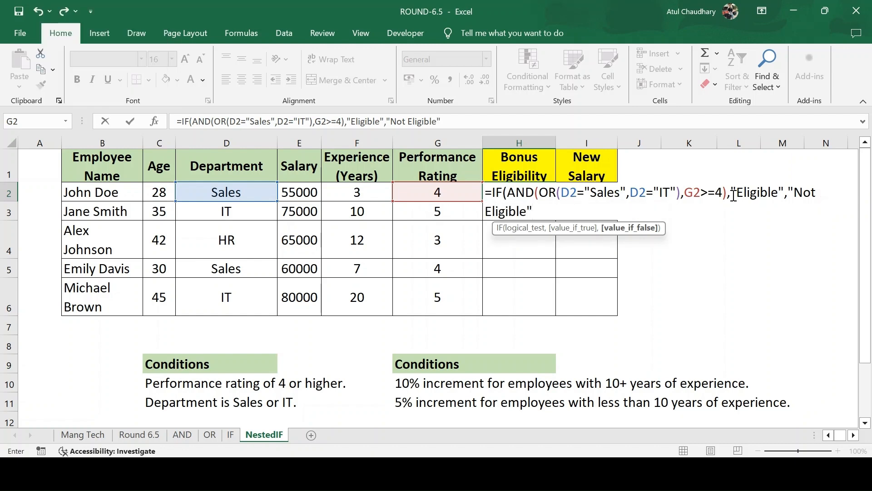
text())
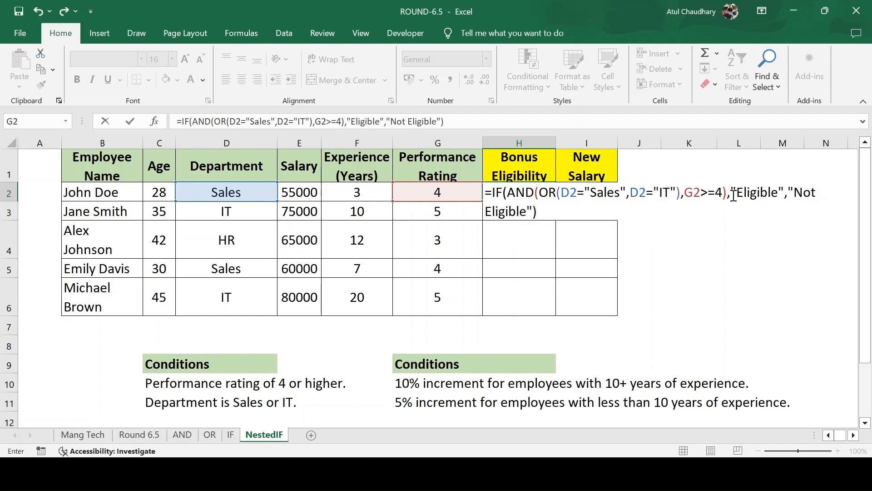
key(Return)
Copy the Bonus Eligibility formula from H2 down through H6
key(Up)
key(Left)
key(ctrl+Down)
key(Right)
key(ctrl+shift+Up)
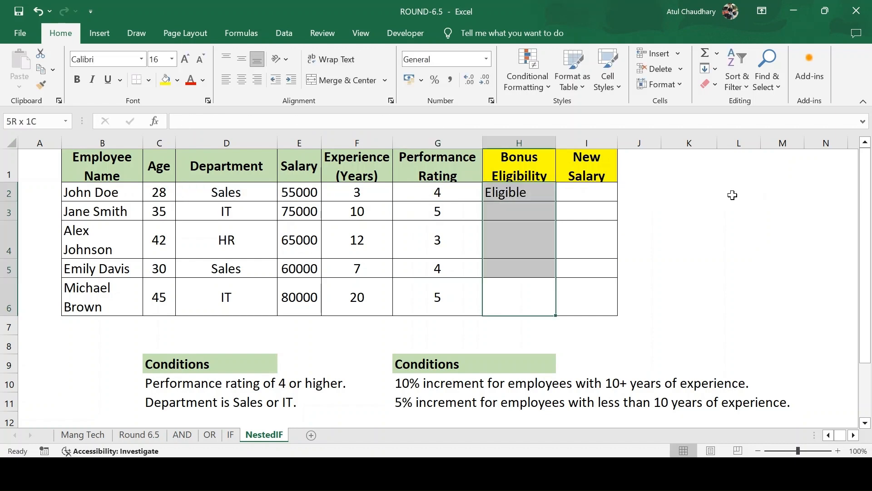
key(ctrl+d)
key(Down)
key(Up)
key(Up)
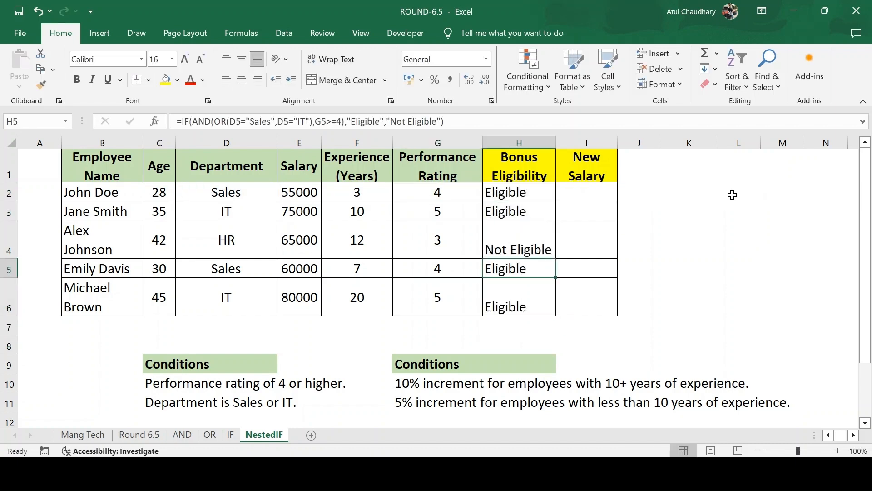
Examine the Bonus Eligibility results row by row against each employee's performance rating and department
key(Up)
key(Up)
key(Down)
key(Down)
key(Up)
key(Up)
key(Left)
key(Left)
key(Left)
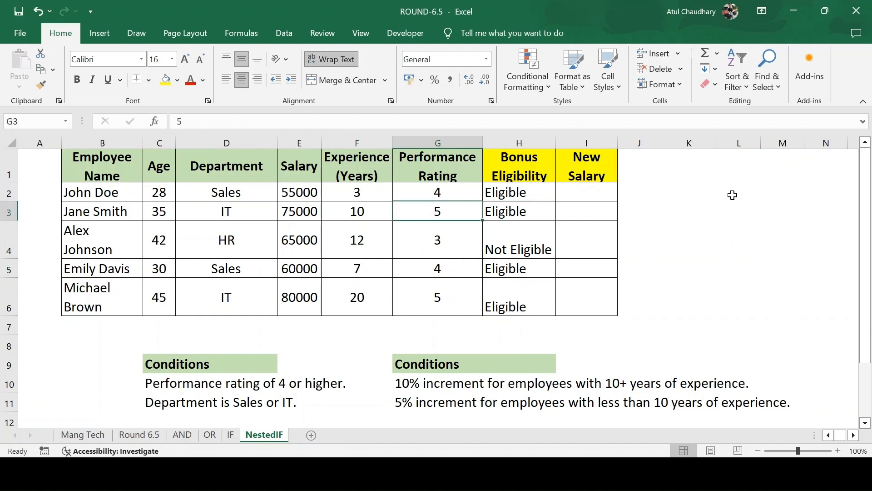
key(Down)
key(Down)
key(Up)
key(Left)
key(Right)
key(Right)
key(Right)
key(Right)
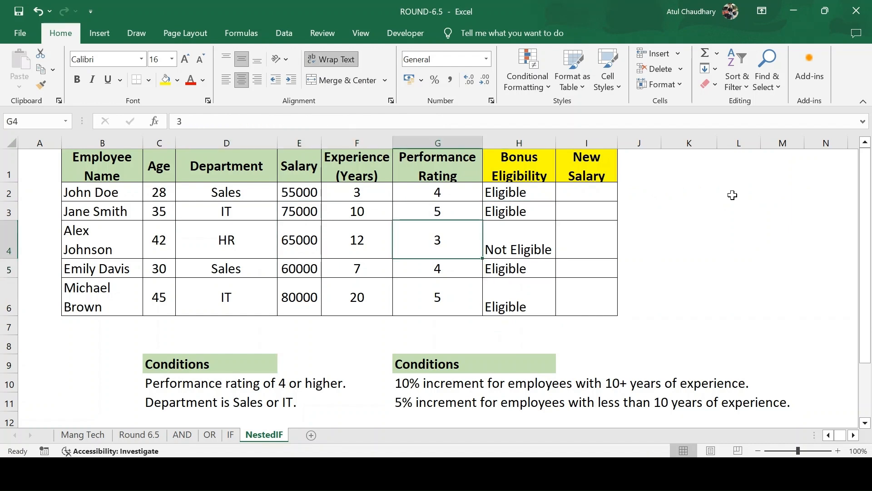
key(Up)
key(Up)
key(Down)
key(Down)
key(Down)
key(Down)
key(Up)
key(Up)
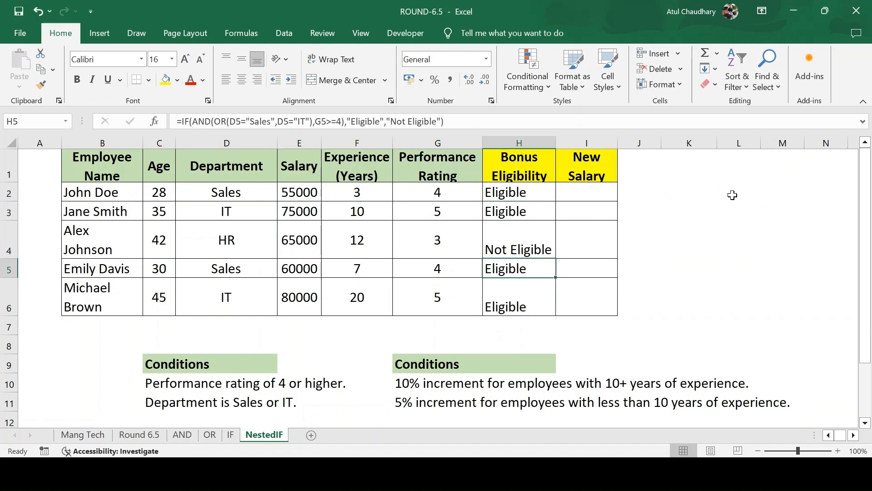
key(Left)
key(Up)
key(Left)
key(Left)
key(Left)
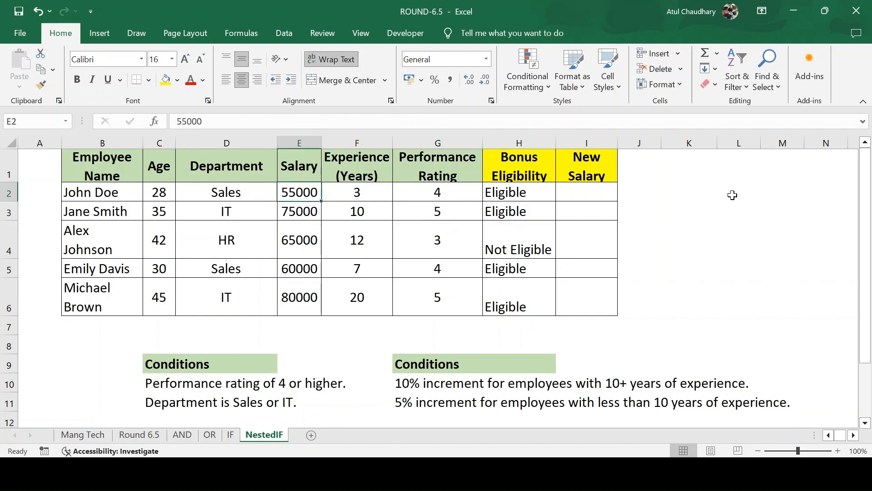
key(Down)
key(Down)
key(Down)
key(Up)
key(Up)
key(Down)
Try HR as the department in D5, check that row's bonus eligibility, and undo the change
key(Right)
key(Right)
key(Right)
key(Left)
key(Left)
key(Left)
text(H)
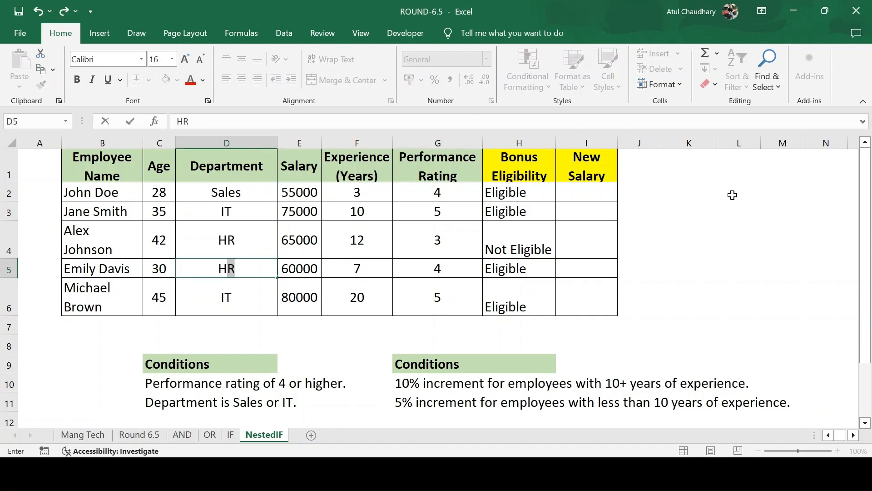
text(R)
key(Return)
key(Up)
key(Right)
key(Right)
key(Right)
key(Right)
key(Left)
key(Left)
key(Left)
key(Left)
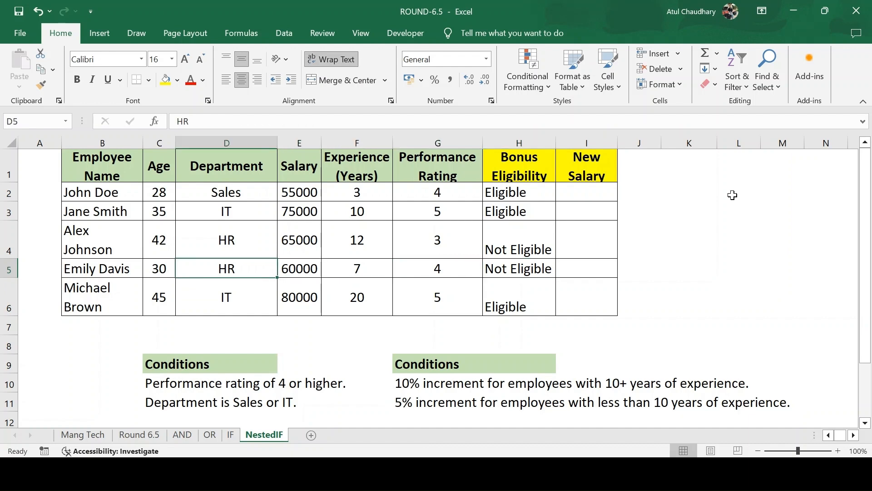
key(ctrl+z)
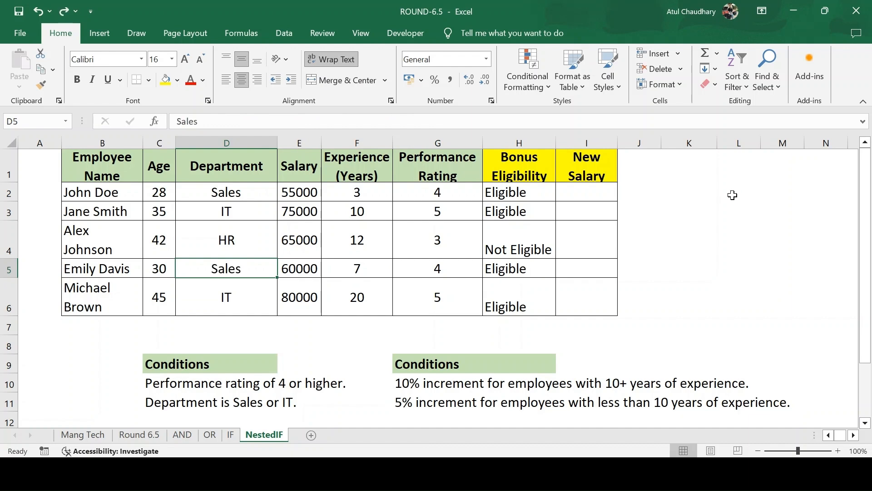
Test the performance rating in G2 with the value 3, and restore it to 4
key(Right)
key(Right)
key(Right)
key(Up)
key(Up)
key(Up)
key(Down)
key(Up)
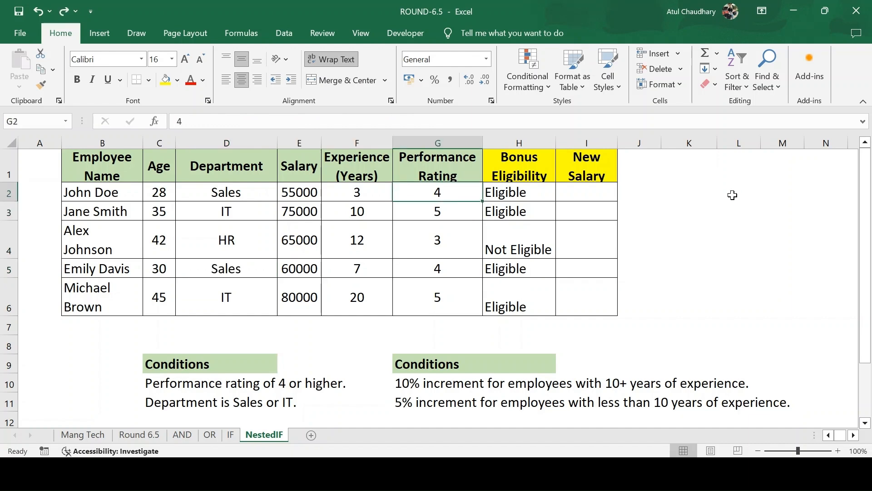
key(Down)
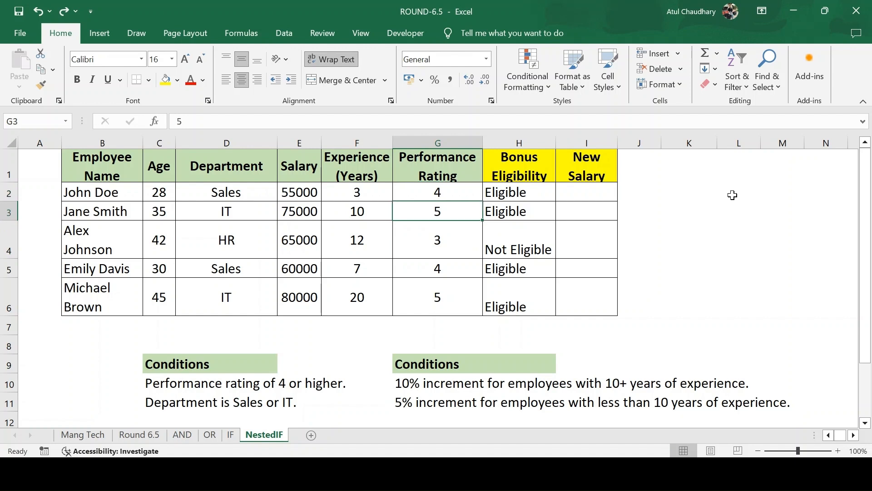
key(Up)
text(3)
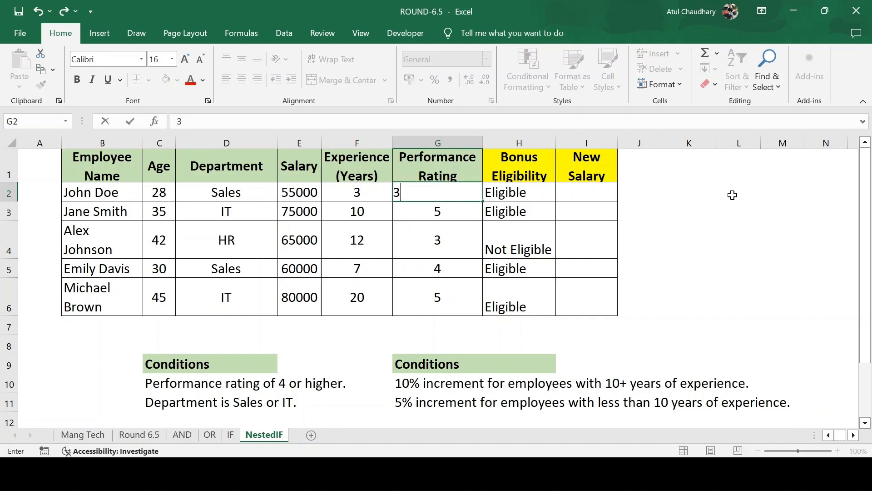
key(Return)
key(Up)
text(4)
key(Tab)
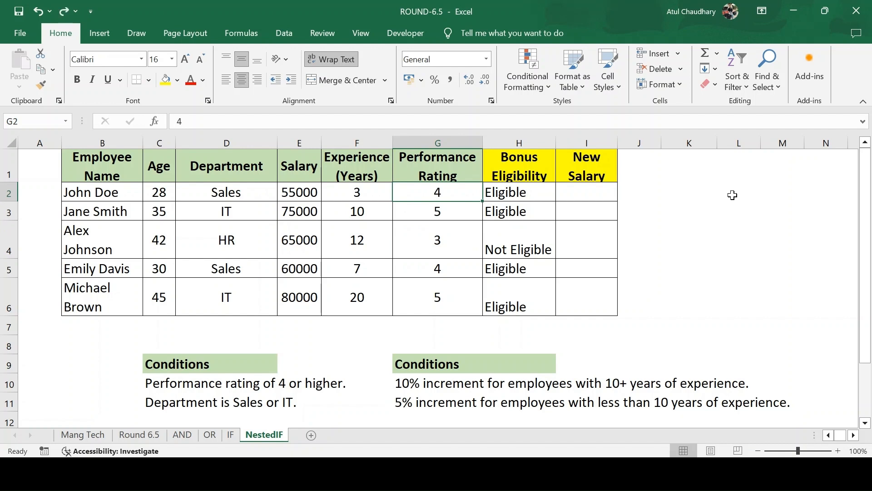
Change the rating condition in H2's formula to G2>4 and copy the revised formula down through H6
key(F2)
key(Left)
key(Left)
key(Left)
key(Left)
key(Left)
key(Left)
key(Left)
key(Left)
key(Right)
key(Up)
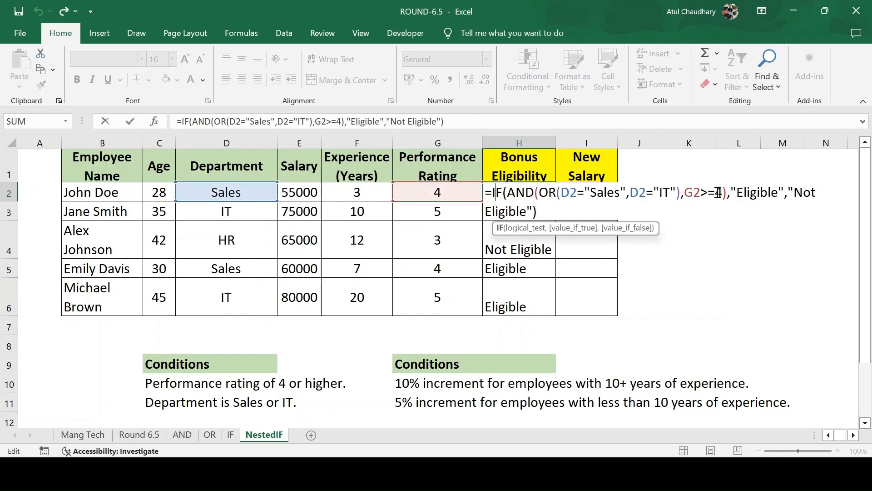
click(716, 193)
key(BackSpace)
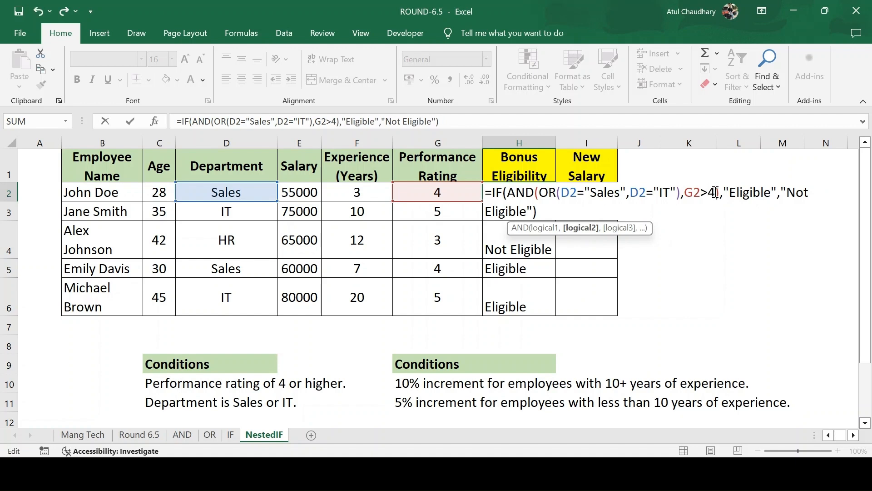
key(Return)
key(Up)
key(ctrl+shift+Down)
key(ctrl+s)
key(ctrl+d)
key(Down)
key(Up)
key(Up)
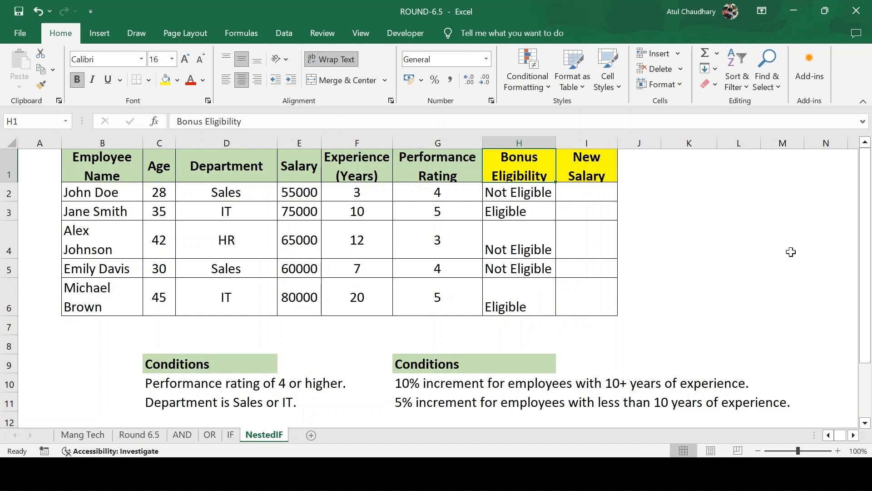
Compare the performance ratings in G6, G3 and G2 with the eligibility results in the same rows
click(440, 298)
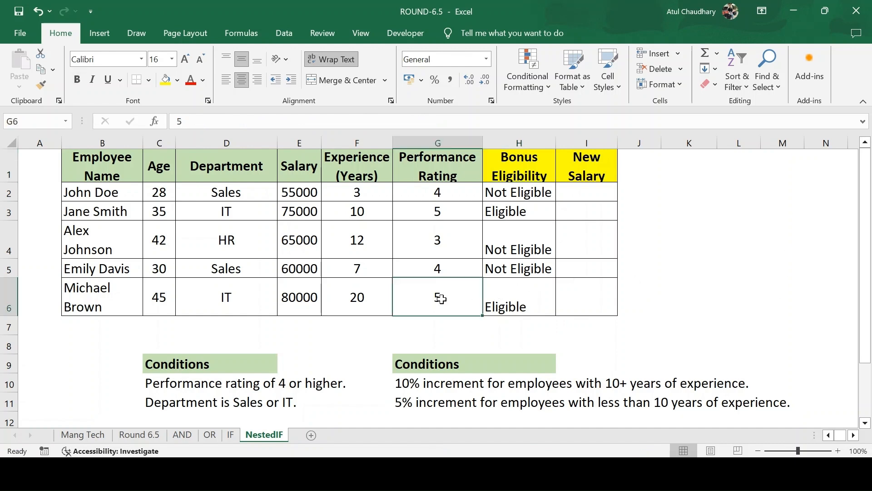
click(430, 213)
click(443, 191)
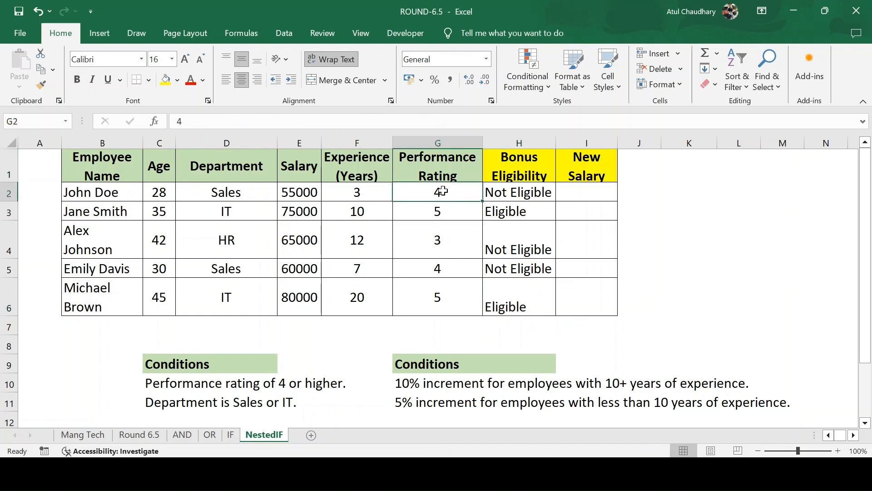
Increase the height of row 1 so both lines of the wrapped column headings fit
click(447, 269)
click(524, 191)
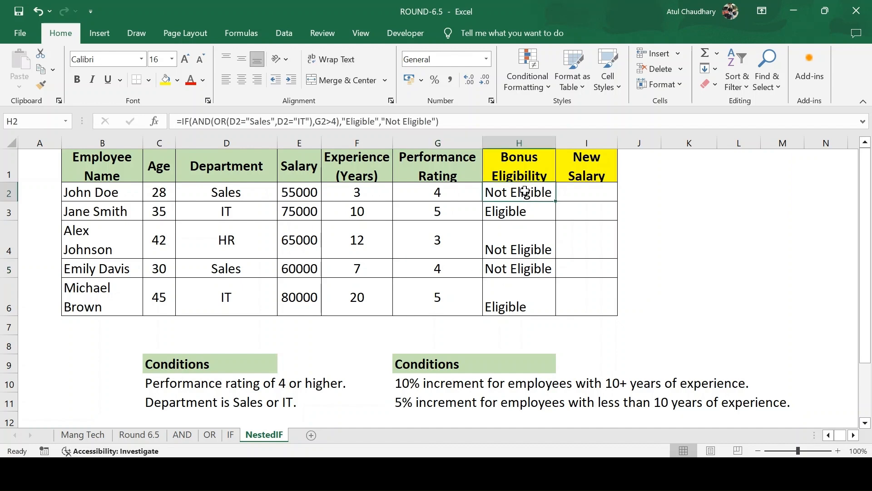
key(Up)
key(Down)
drag(3, 181, 3, 190)
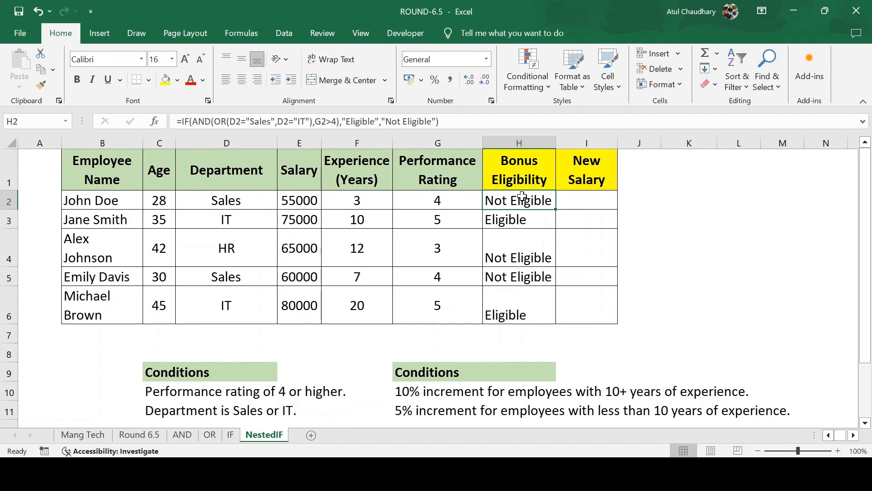
key(Right)
key(Up)
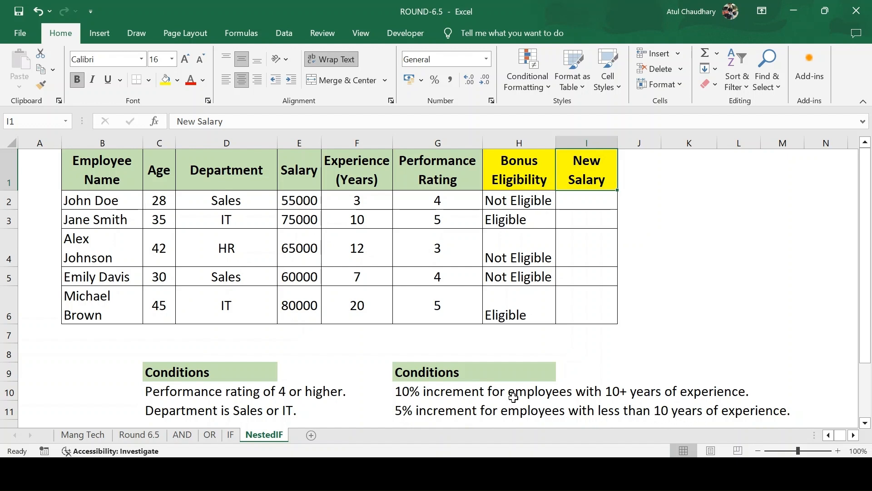
click(575, 199)
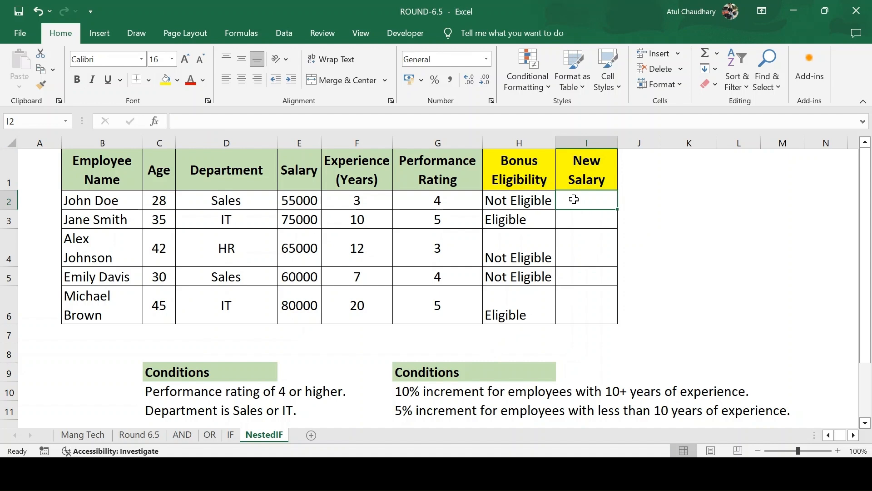
text(=if)
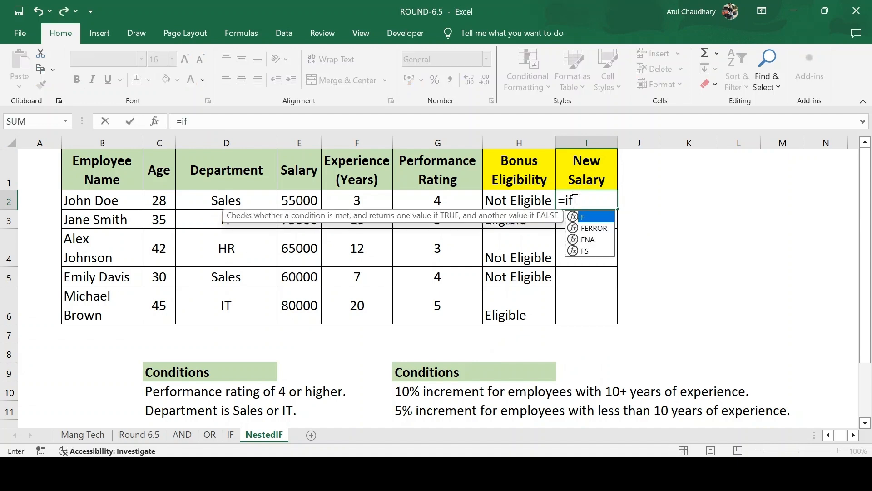
key(Tab)
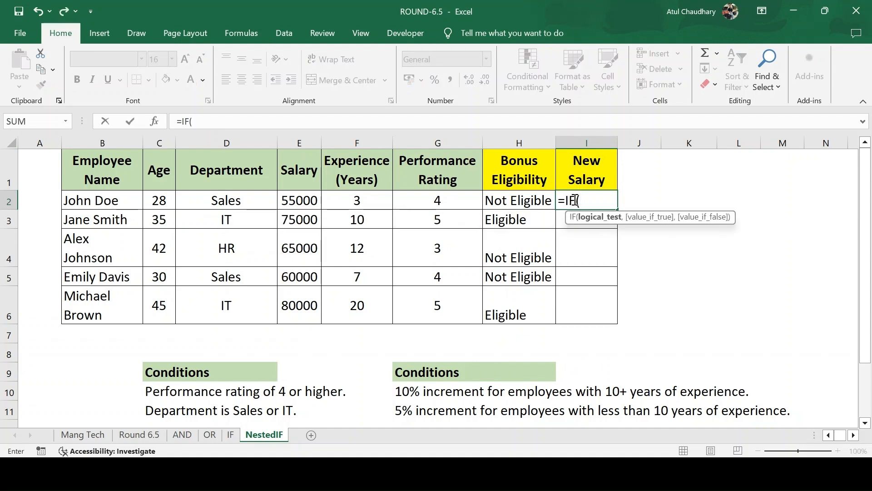
text(and)
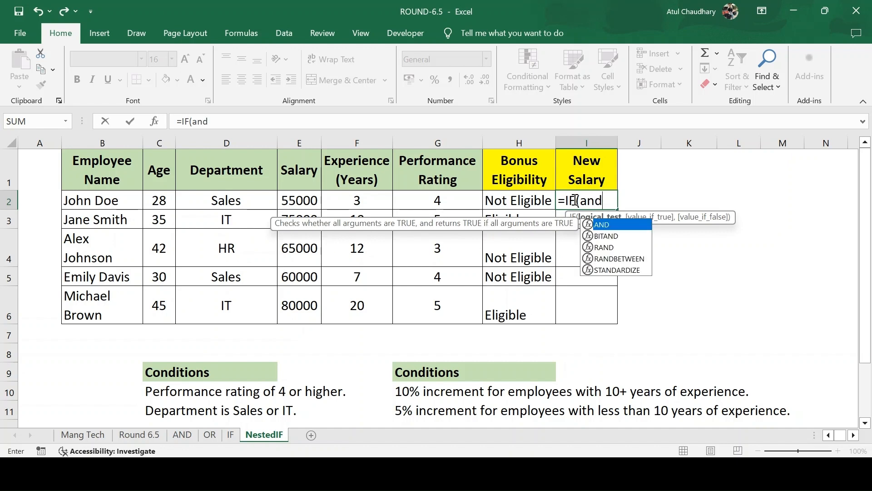
key(Tab)
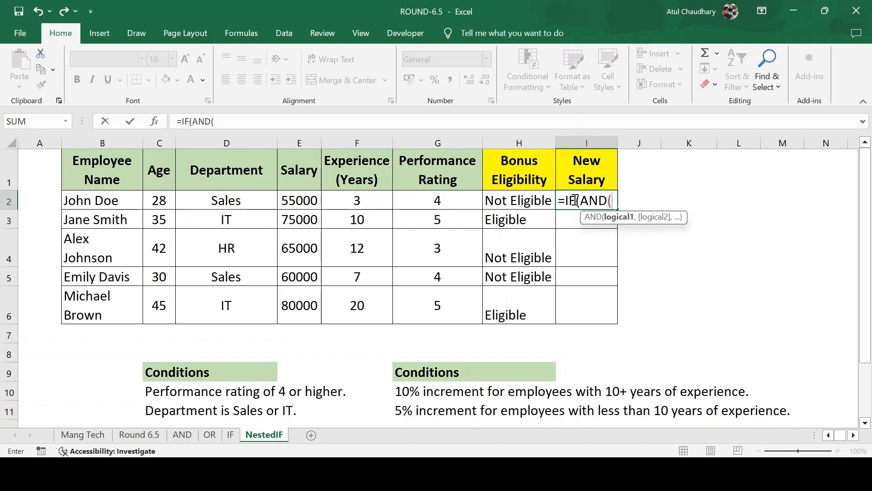
key(Escape)
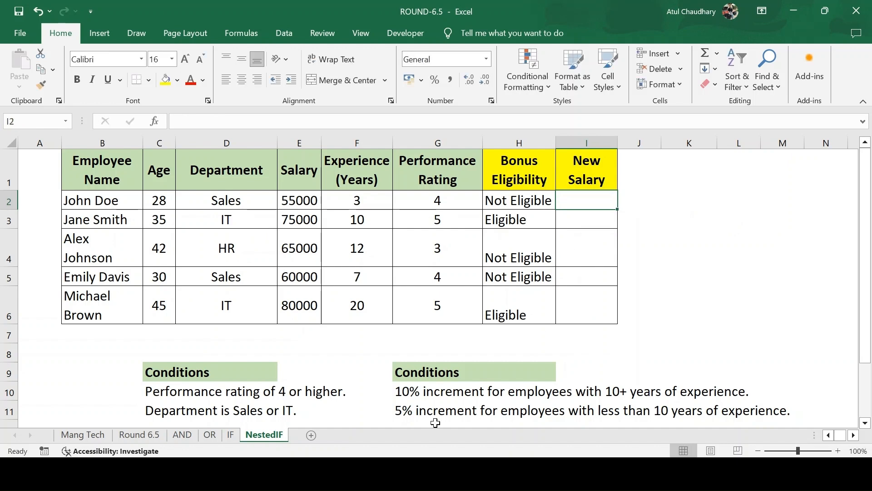
Add the age condition "40>= Age" in G12 below the salary increment conditions
click(406, 422)
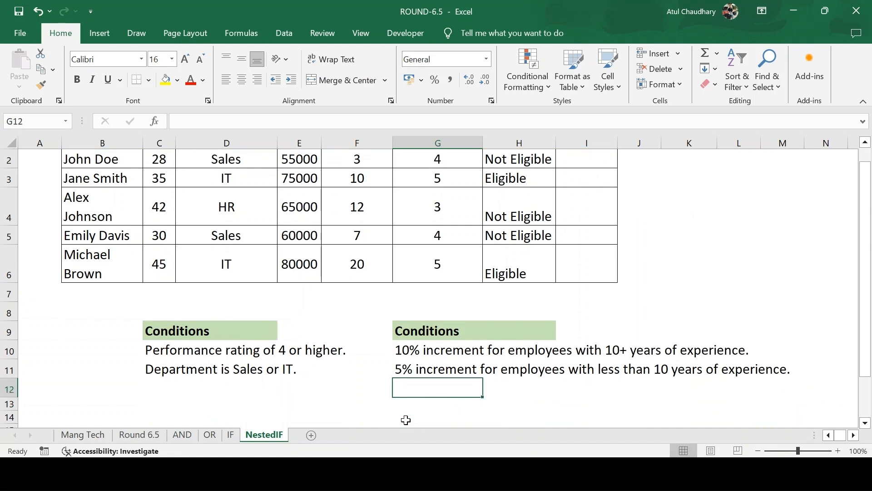
text(40>)
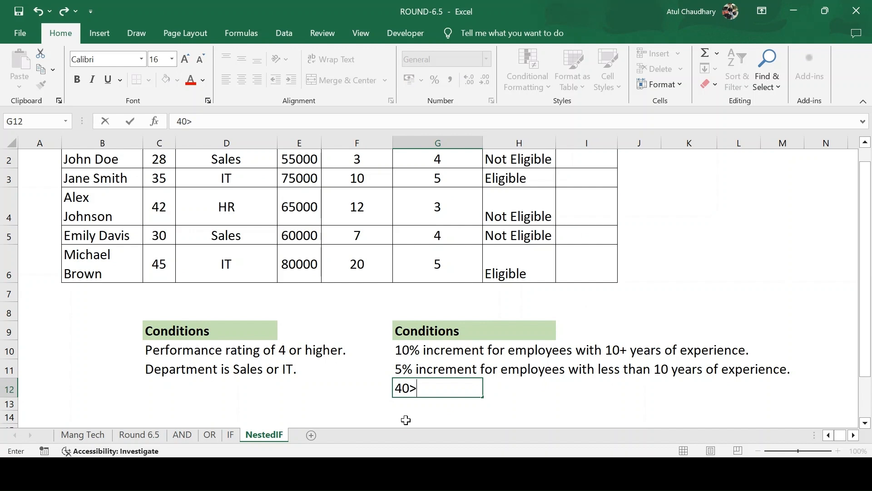
text(=)
key(ctrl+Return)
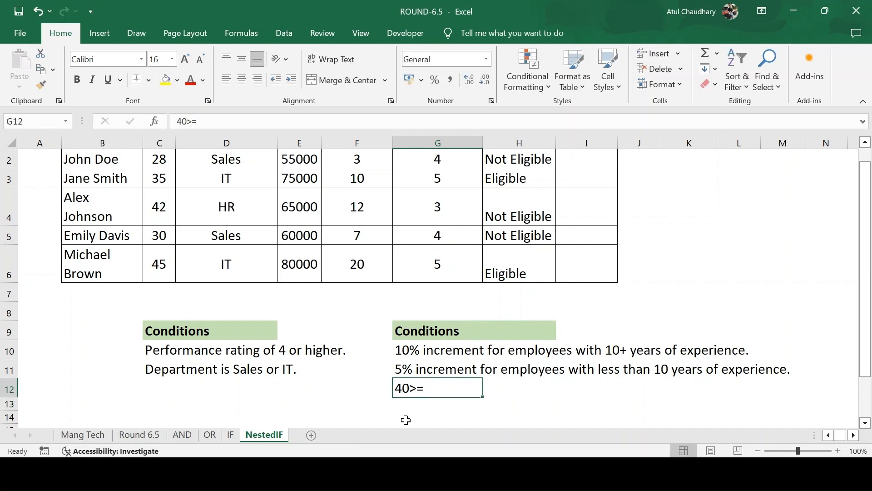
key(Up)
key(Down)
key(Down)
key(Up)
key(F2)
text(Age)
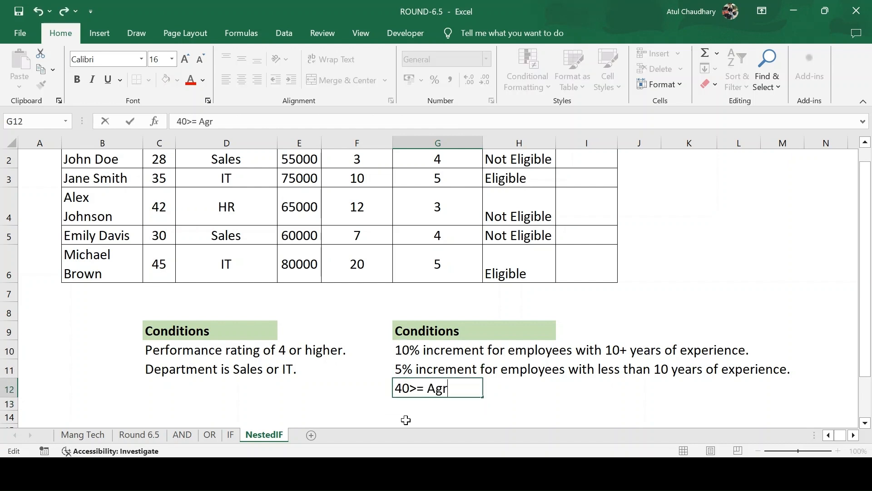
text(])
key(Return)
key(BackSpace)
key(Return)
Start an IF formula in I2 with an AND test whose first condition is C2>=40
key(Up)
key(Up)
key(Up)
key(Up)
key(Up)
key(Up)
key(Up)
key(Up)
key(Up)
key(Up)
key(Up)
key(Up)
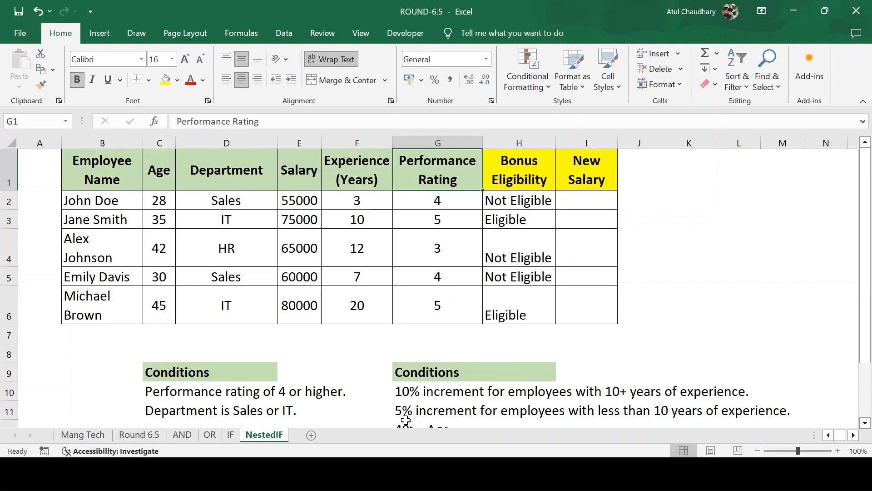
key(Down)
key(Right)
key(Right)
text(=IF()
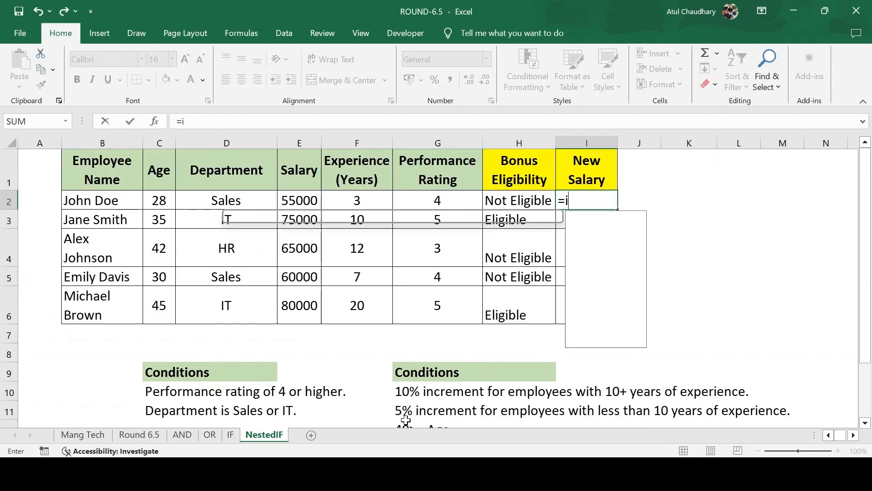
text(and()
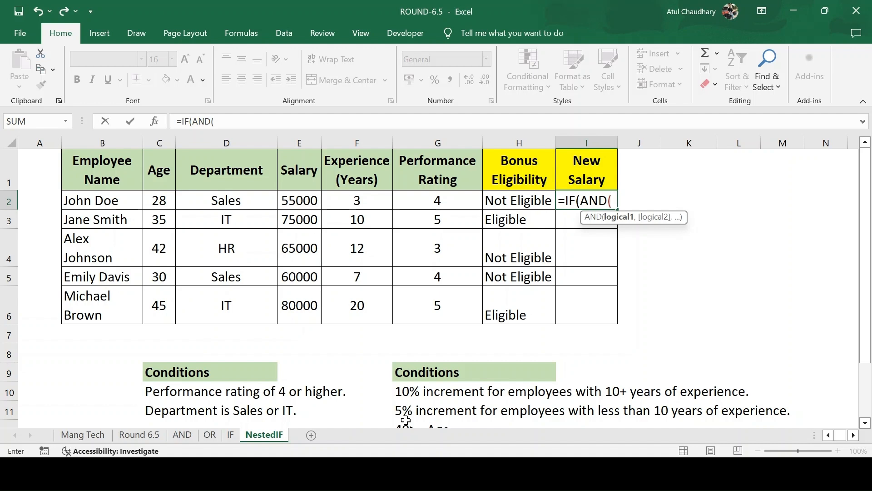
key(Left)
key(ctrl+Left)
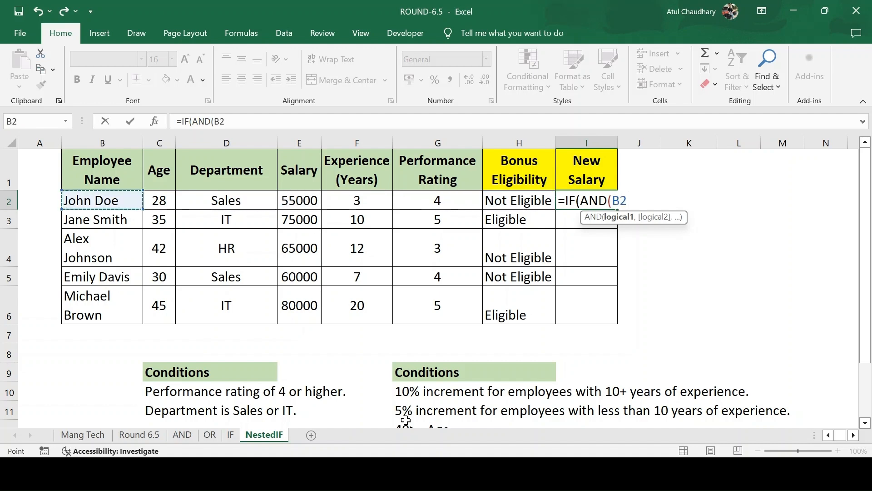
key(Right)
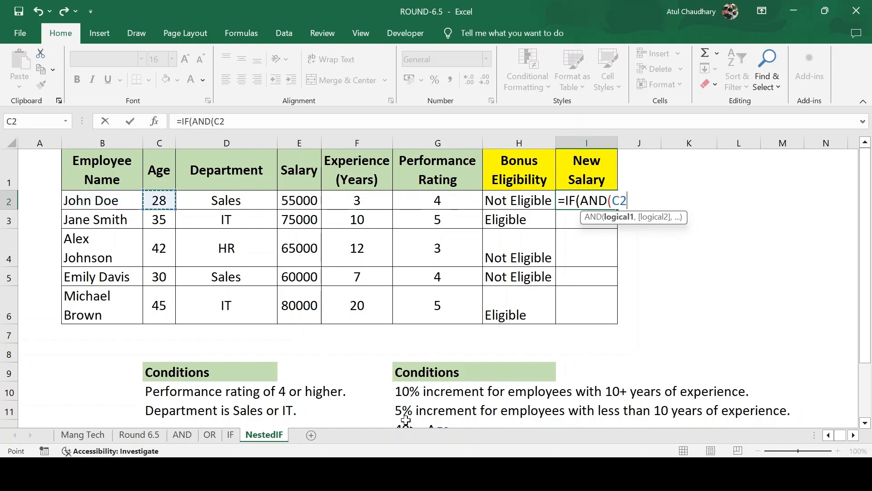
text(>=)
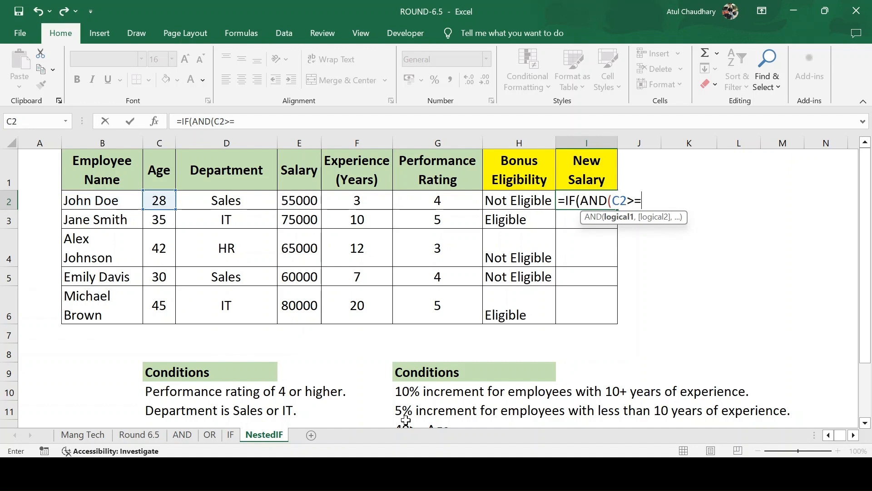
text(40))
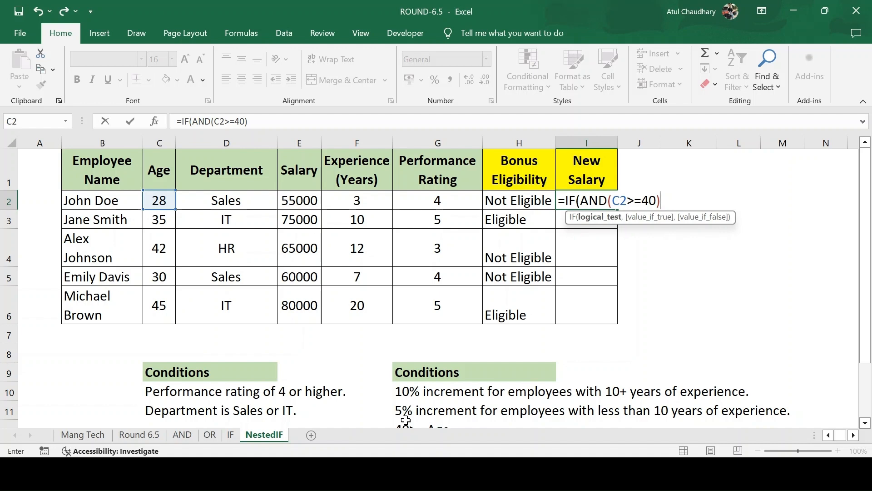
key(BackSpace)
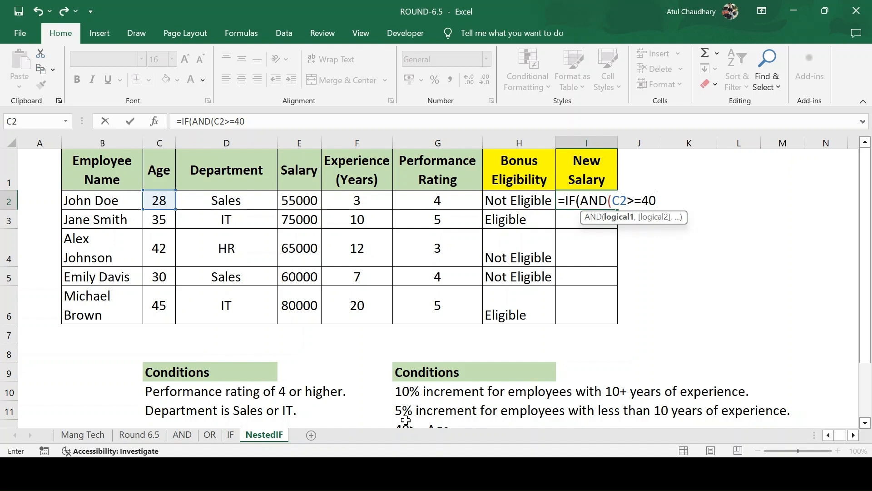
Add F2>=10 as the second AND condition in I2's formula and close the logical test
text(,)
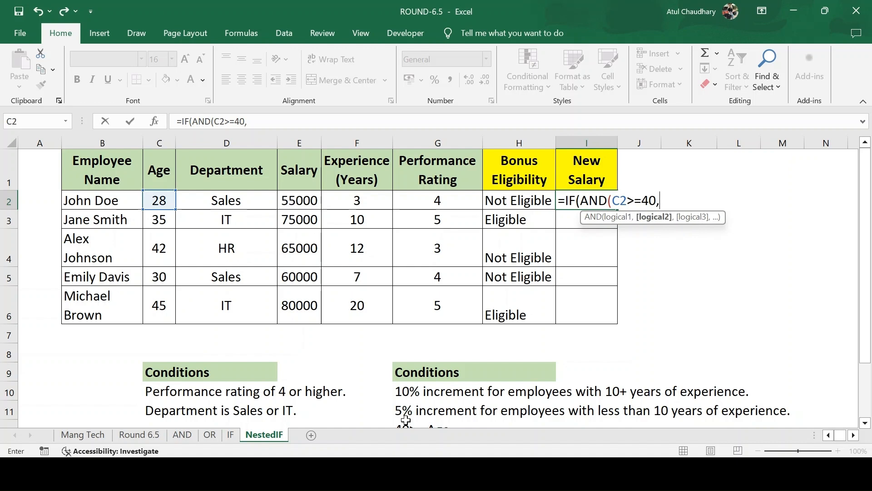
click(349, 202)
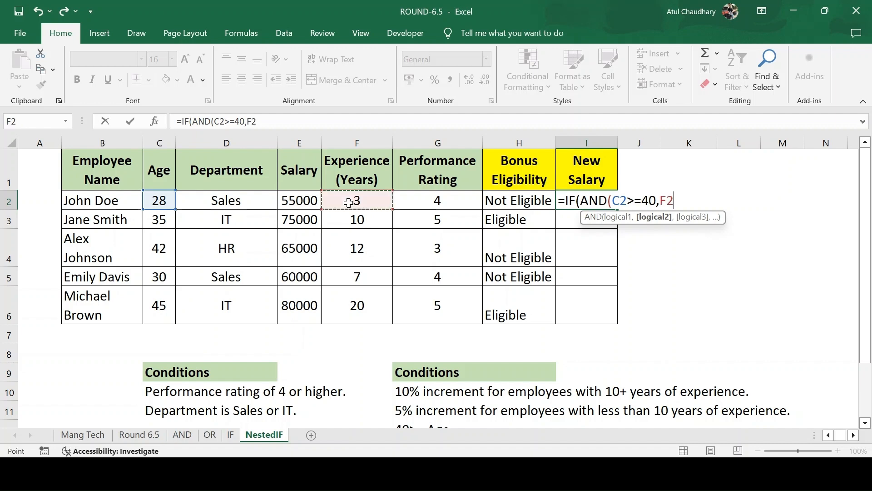
text(>=10)
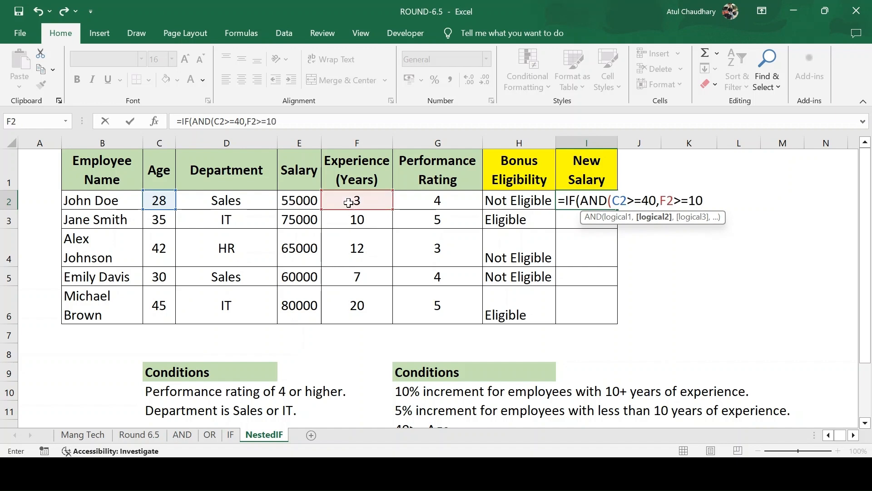
text())
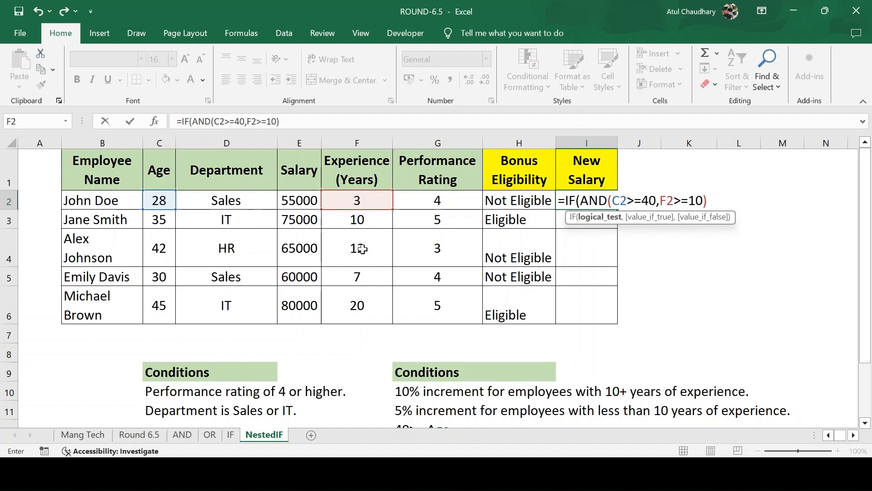
key(Return)
key(Return)
text(,)
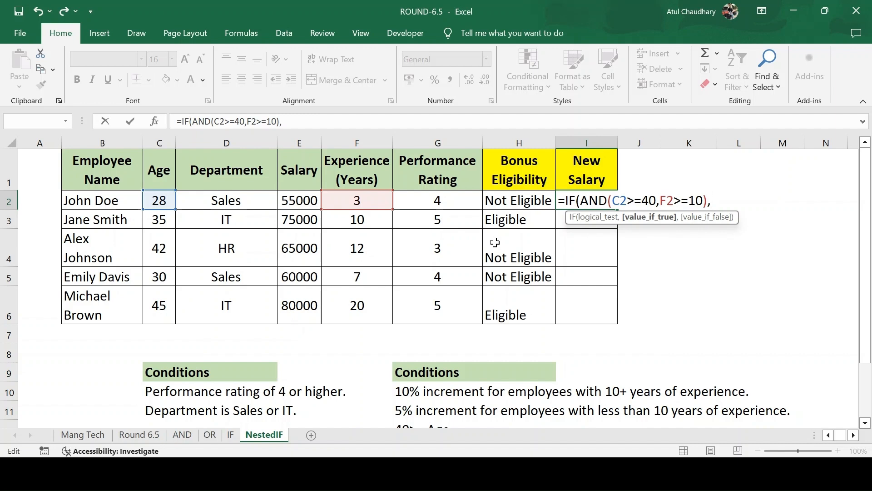
Complete I2's formula to return E2*1.10 when the conditions are met and E2*1.05 otherwise
click(303, 200)
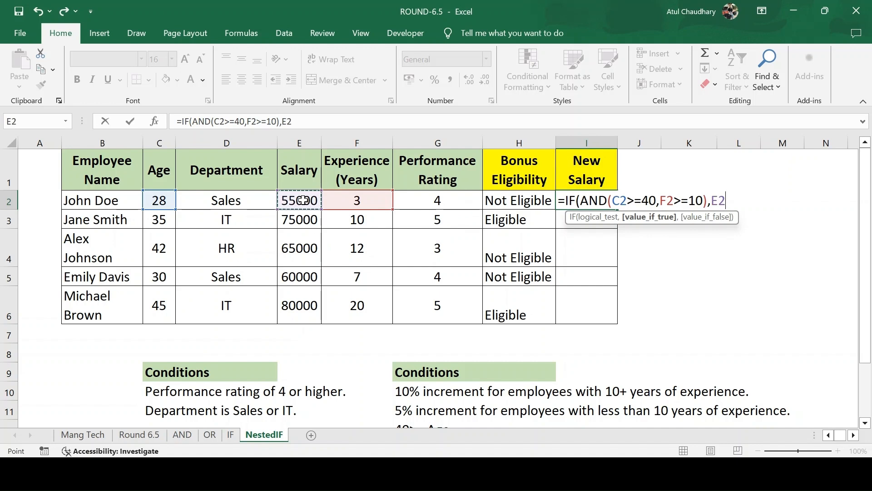
text(*1.10)
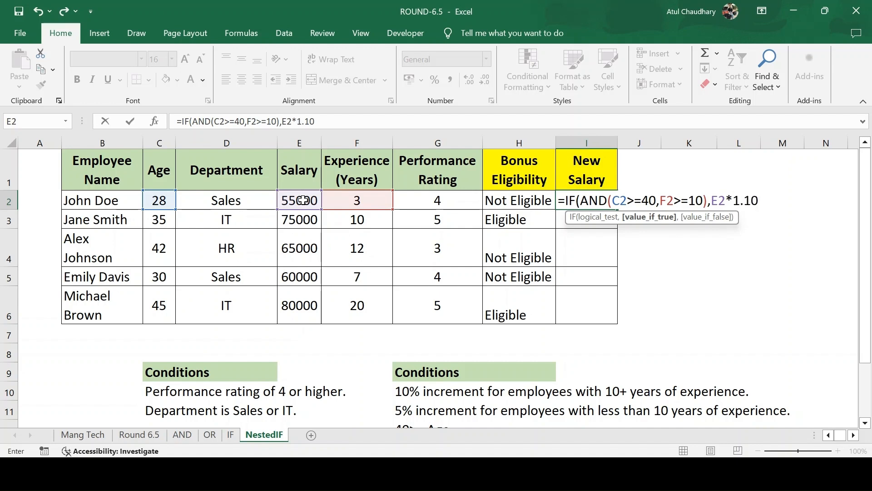
text(,)
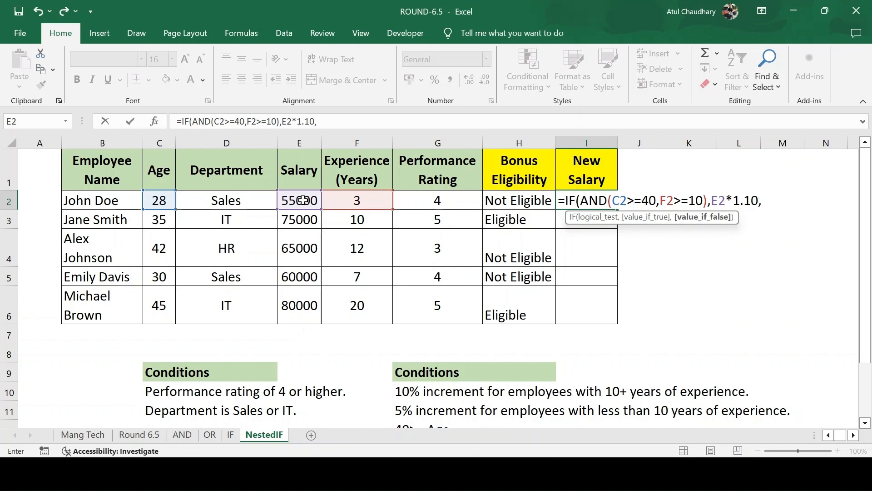
click(291, 197)
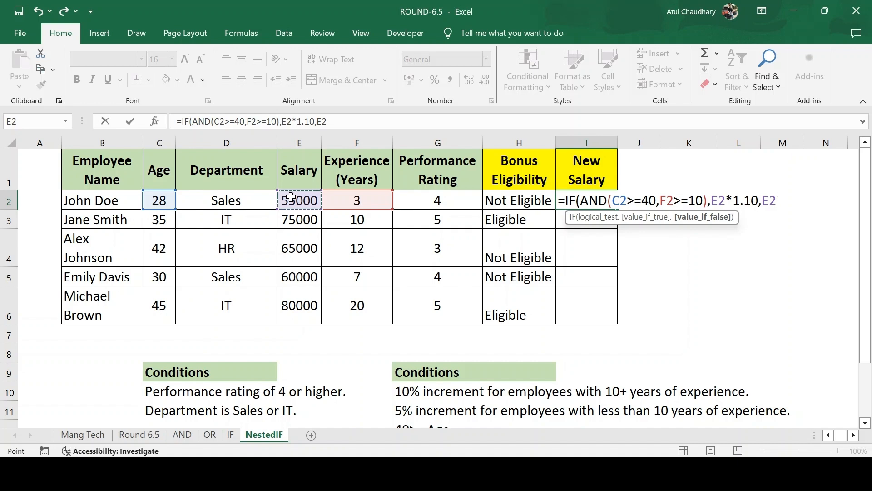
text(*1.05)
text())
key(Return)
Copy the New Salary formula from I2 down through I6
key(Up)
key(Left)
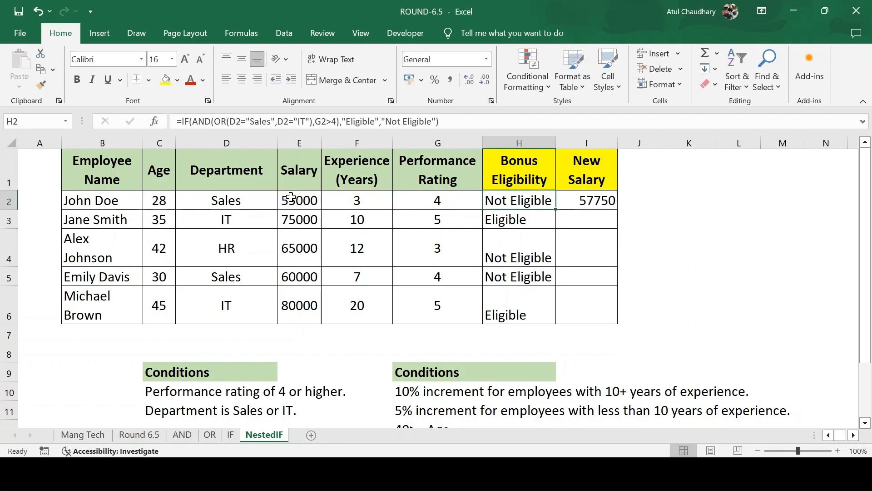
key(ctrl+Down)
key(Right)
key(ctrl+shift+Up)
key(ctrl+d)
Compare the calculated New Salary values with the original salaries in column E for rows 2 and 3
key(Down)
key(Up)
key(Up)
key(Up)
key(Up)
key(Down)
key(Up)
key(Left)
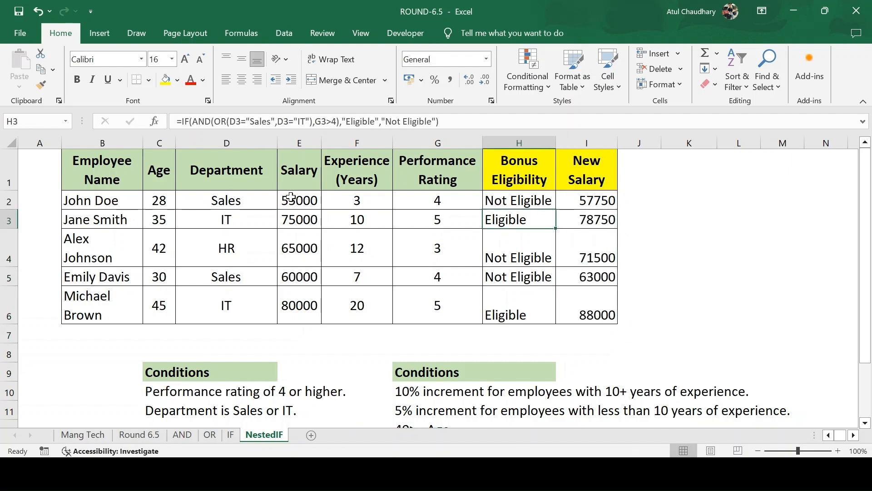
key(Left)
key(Left)
key(Left)
key(Up)
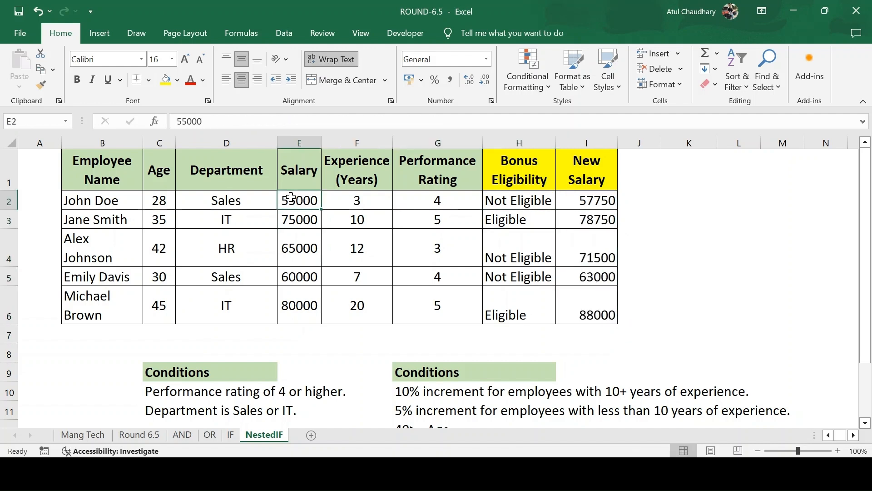
Check the New Salary formulas in I2 through I5 and compare the result in I4 with the age in C4
click(597, 204)
key(Down)
key(Down)
key(Down)
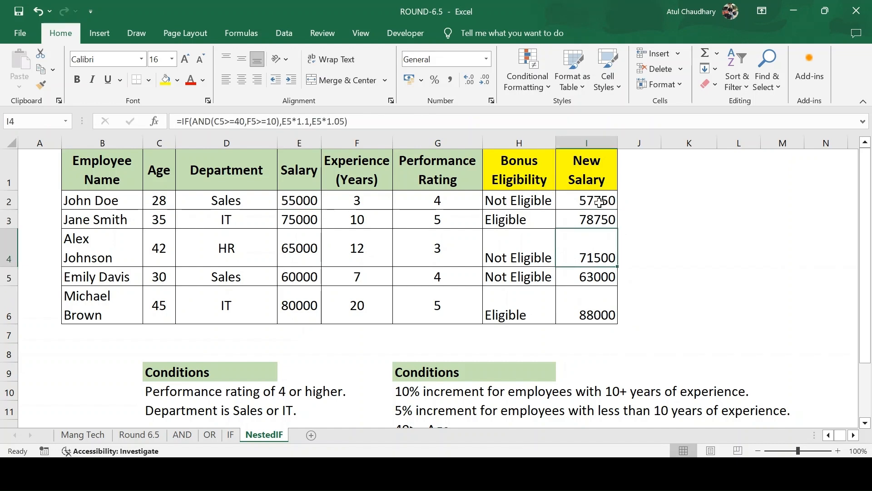
key(Up)
key(Left)
key(Left)
key(Left)
key(Left)
key(Left)
key(Left)
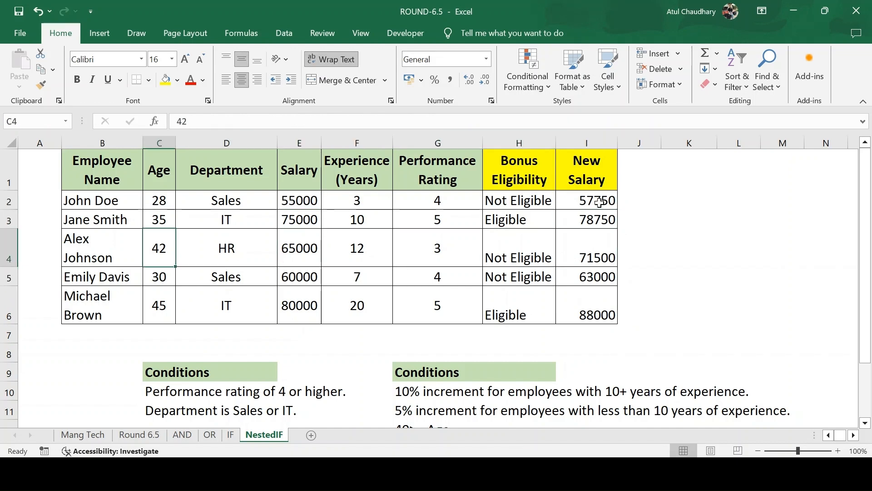
Fill the age cells C4 and C6 and the experience cells F4 and F6 with yellow
ctrl+click(145, 304)
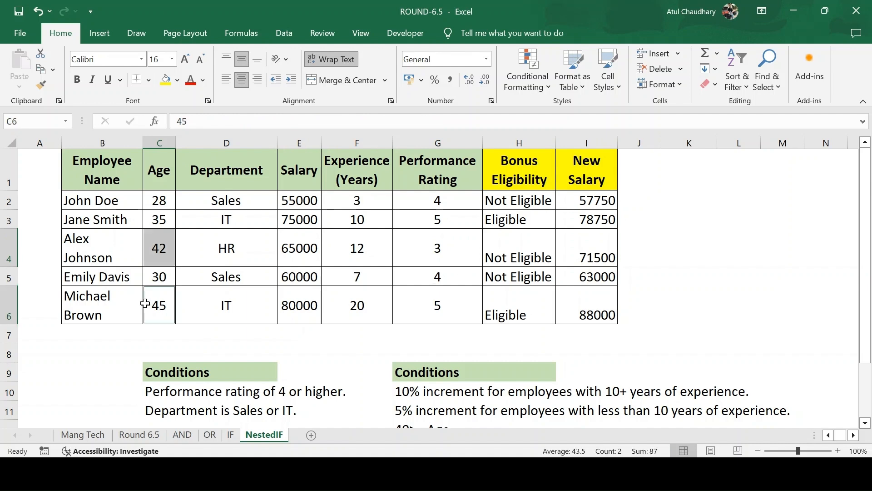
ctrl+click(344, 252)
ctrl+click(347, 310)
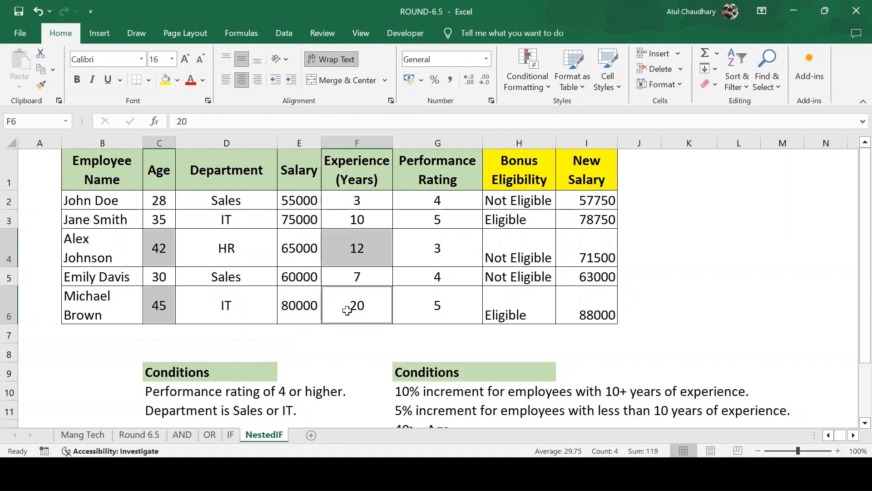
click(166, 82)
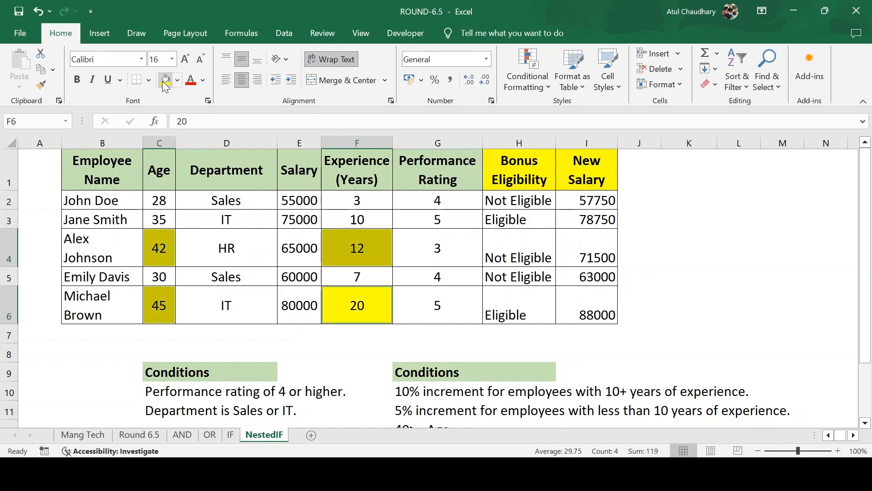
Check the New Salary results in I4 and I5 against the experience and rating values in their rows
click(575, 245)
key(Left)
key(Left)
key(Left)
key(Left)
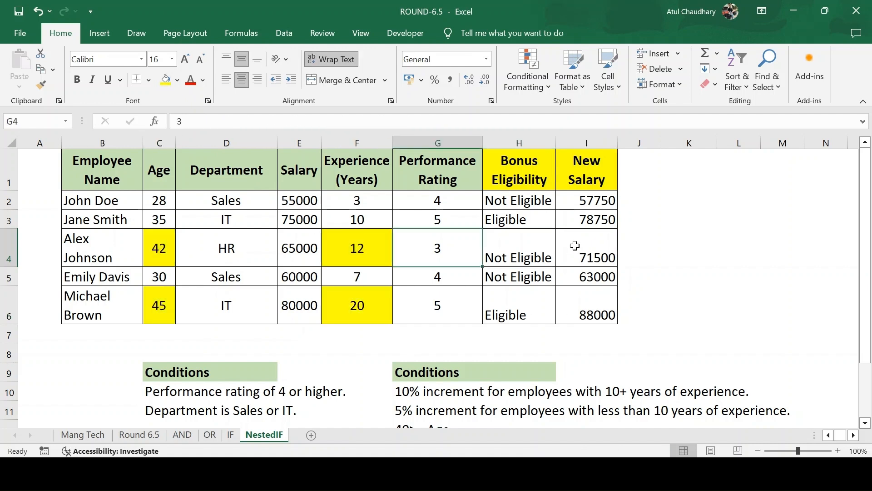
key(Right)
key(Right)
key(Right)
key(Right)
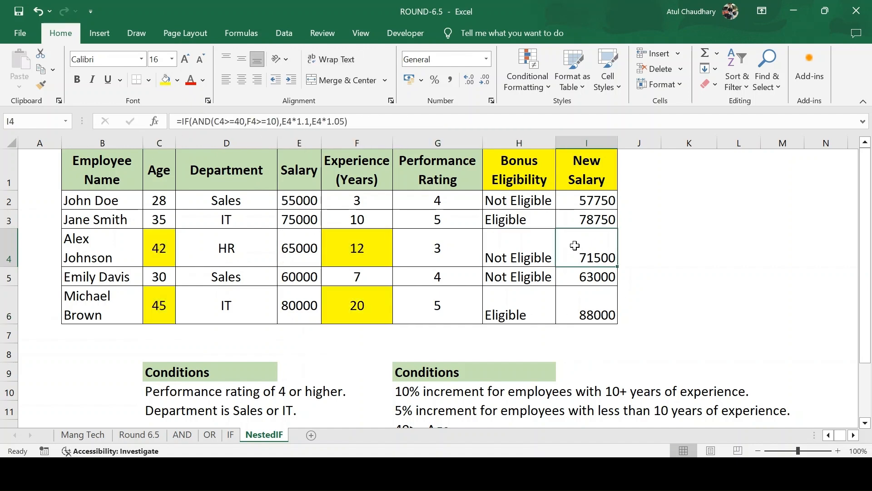
key(Down)
key(Down)
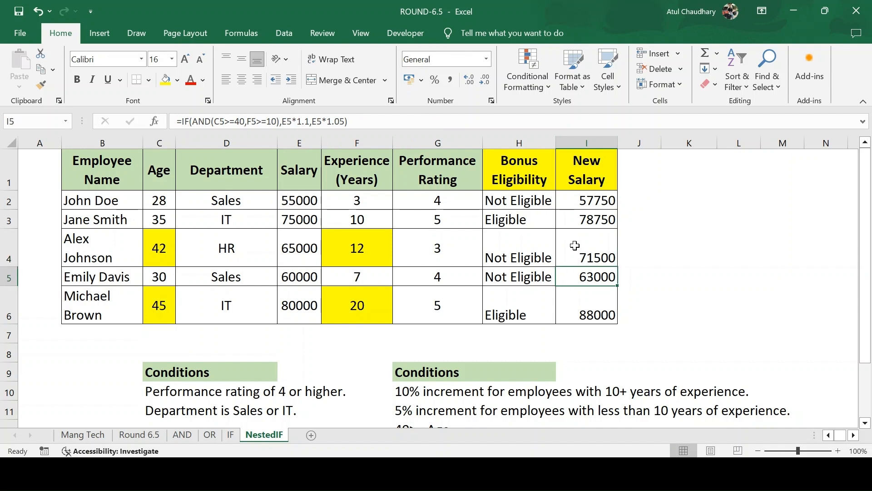
key(Left)
key(Left)
key(Left)
key(Left)
key(Right)
key(Right)
key(Right)
key(Right)
Compare the New Salary results in I2 and I3 with the experience and salary values in rows 2 and 3
key(Up)
key(Up)
key(Up)
key(Up)
key(Left)
key(Left)
key(Left)
key(Right)
key(Right)
key(Right)
key(Down)
key(Left)
key(Left)
key(Left)
key(Left)
key(Right)
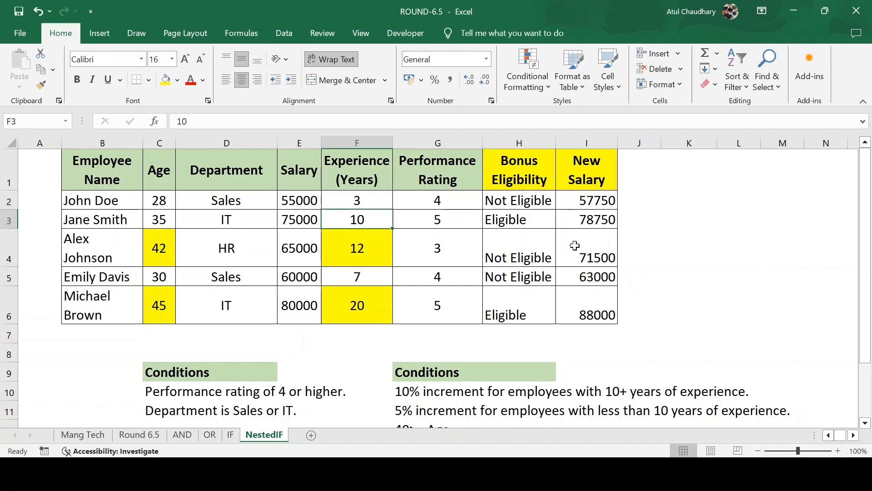
key(Right)
key(Right)
key(Right)
key(Right)
key(Left)
key(Down)
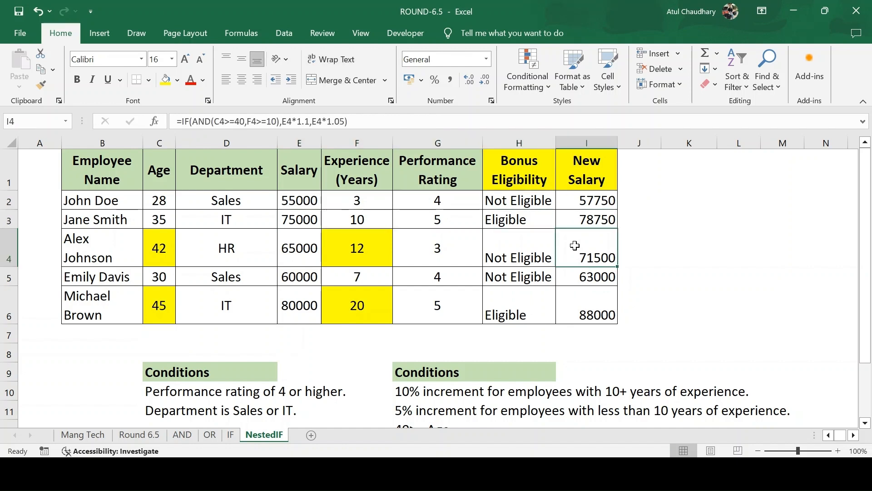
key(Down)
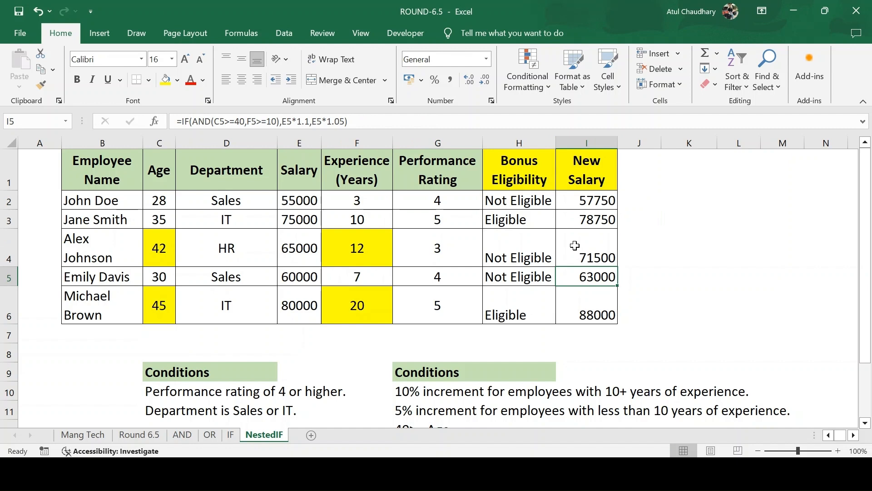
Enter 5% in J2 beside the New Salary column and fill it down to J3
key(Up)
key(Down)
key(Up)
key(Up)
key(Right)
key(Up)
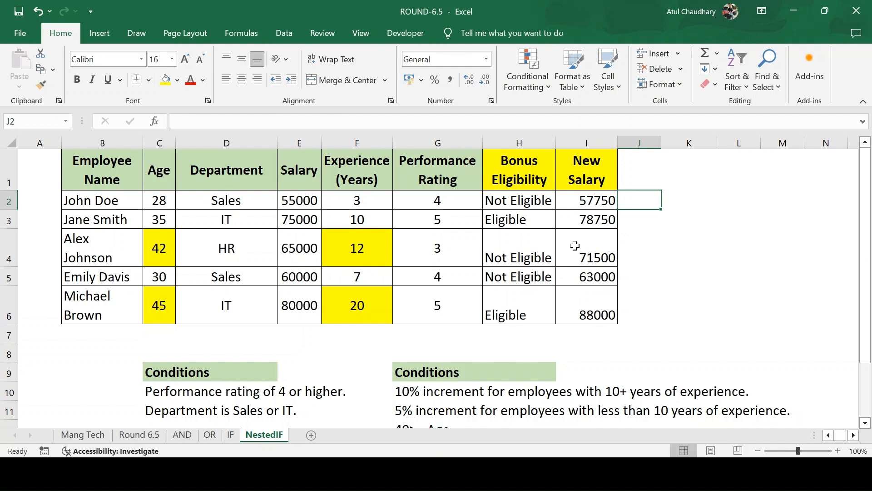
text(%)
key(BackSpace)
text(%%)
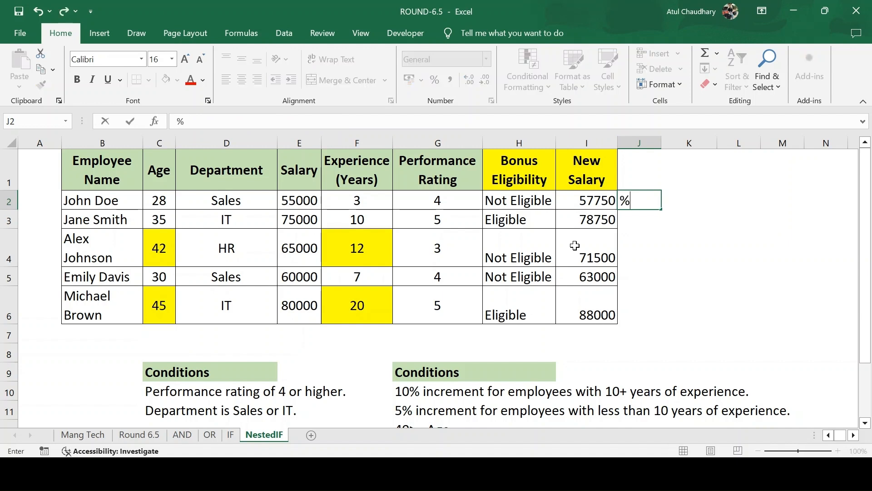
key(BackSpace)
key(BackSpace)
text(5%)
key(Return)
key(Up)
key(shift+Down)
key(ctrl+d)
key(Down)
key(Down)
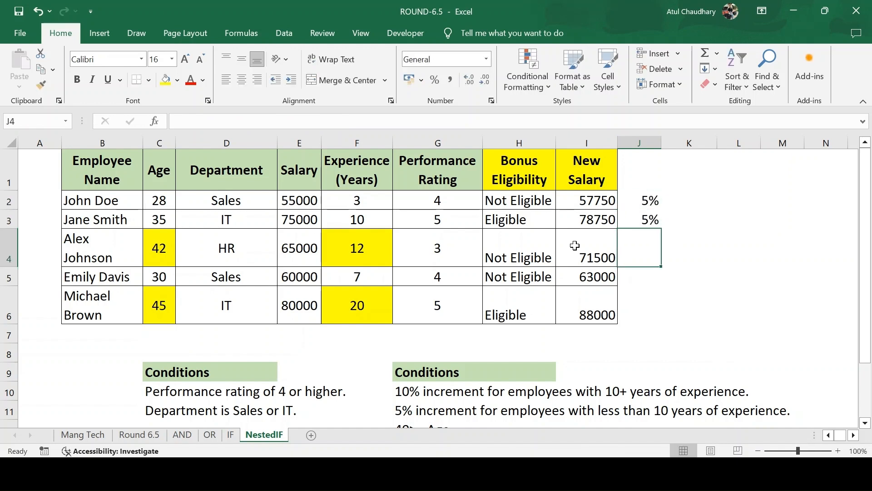
Enter 10% in J4 and copy the 5% from J3 to J5
text(10%)
key(Return)
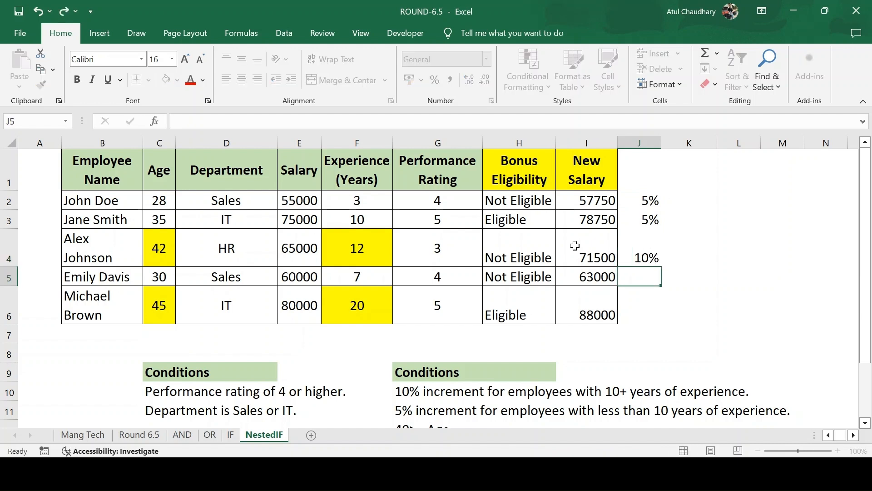
key(Up)
key(Up)
key(ctrl+c)
key(Down)
key(Down)
key(ctrl+v)
Copy the 10% from J4 to J6
key(Up)
key(ctrl+c)
key(Down)
key(Down)
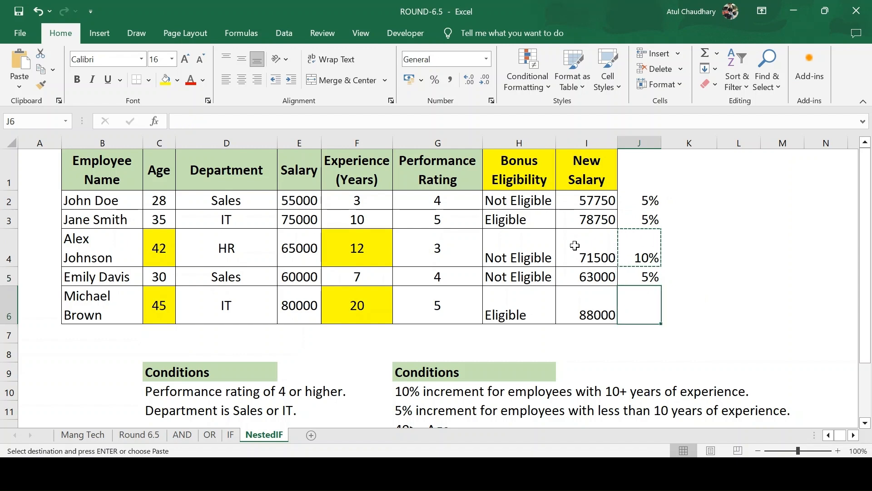
key(ctrl+v)
Review the experience values in F6 and F4 against the New Salary results in rows 6 and 4
key(Left)
key(Left)
key(Left)
key(Left)
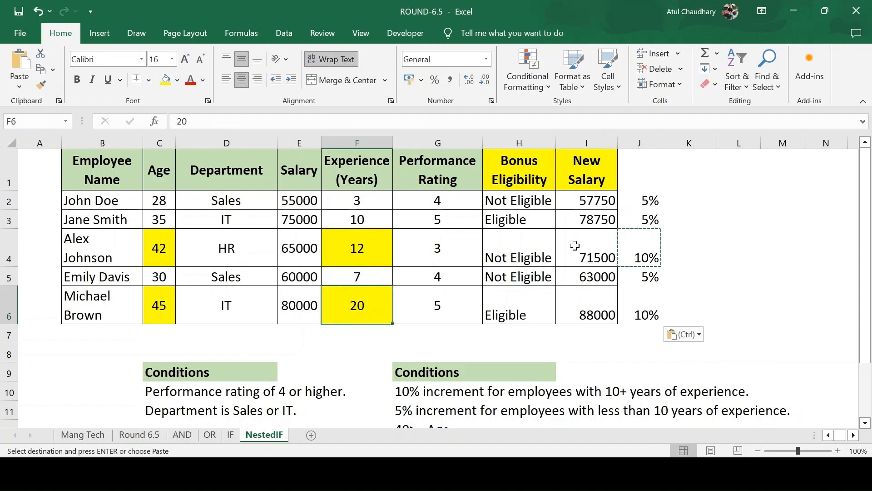
key(Up)
key(Up)
key(Left)
key(Right)
key(Right)
key(Right)
key(Right)
Inspect the cell references used by the New Salary formulas in I2 and I4
key(Up)
key(Up)
key(F2)
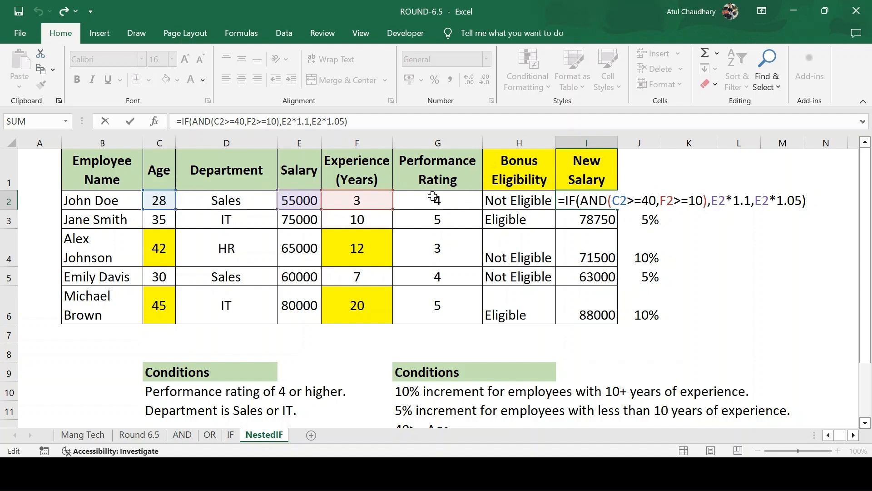
key(ctrl+Return)
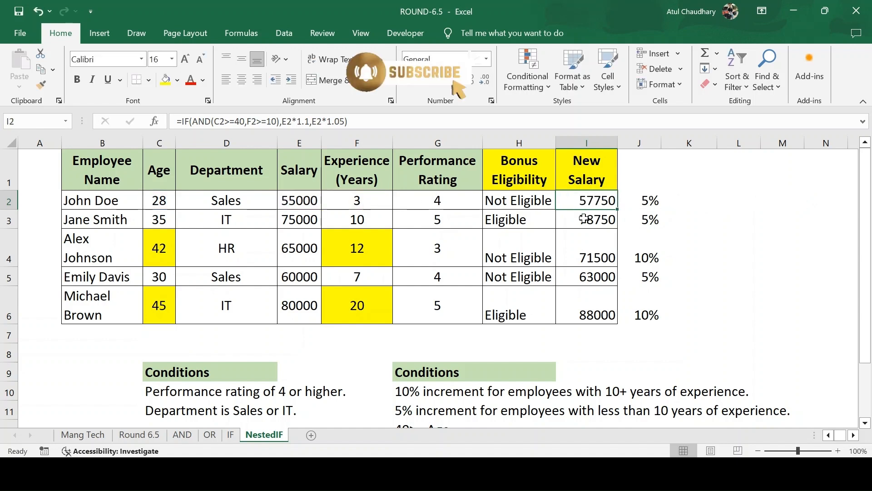
click(577, 252)
key(F2)
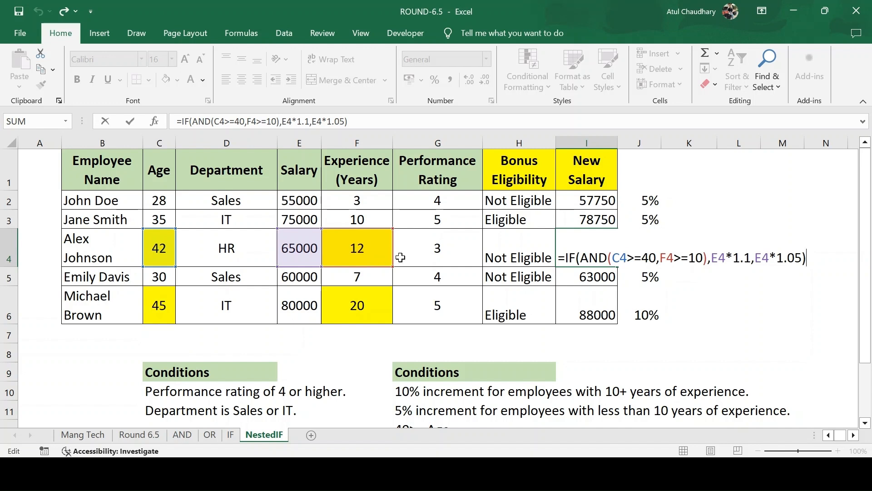
key(Return)
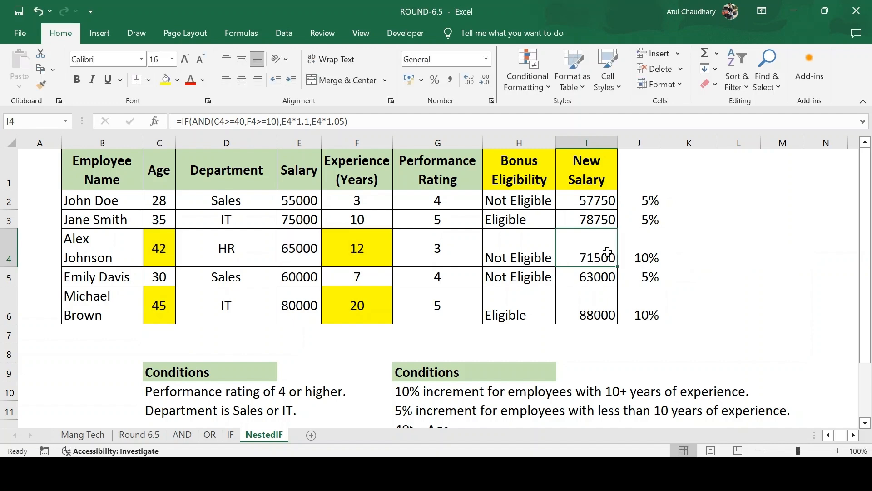
Set the experience in F4 to 9 years to test the New Salary formula
click(338, 262)
text(9)
key(Return)
click(338, 262)
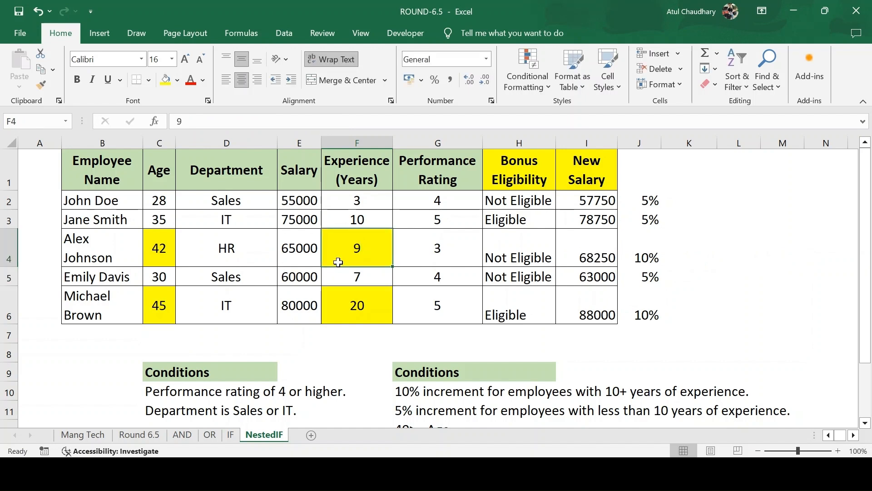
Check the New Salary formula and result in I4 against the experience in F4 and the salary in E4
key(Right)
key(Right)
key(Right)
key(Right)
key(Left)
key(Left)
key(Left)
key(Left)
key(Left)
key(Right)
key(Right)
key(Right)
key(Right)
key(Right)
key(Left)
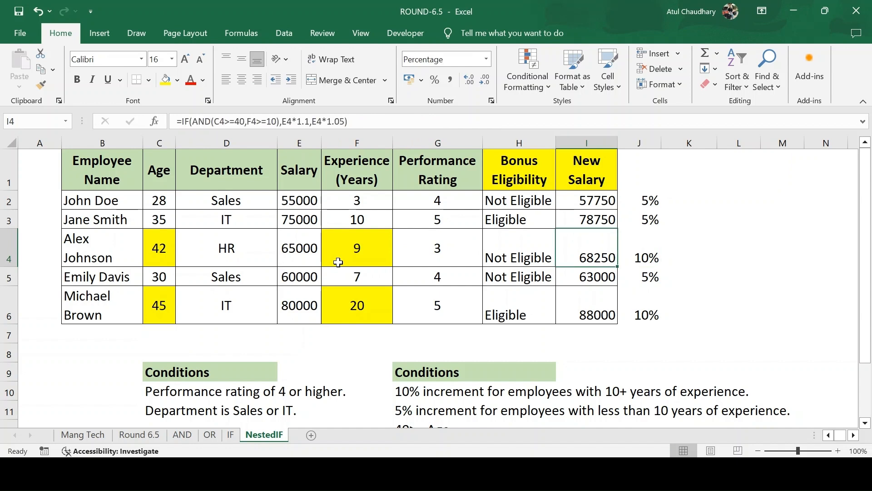
Undo the experience change in F4
key(Left)
key(Left)
key(Left)
key(ctrl+z)
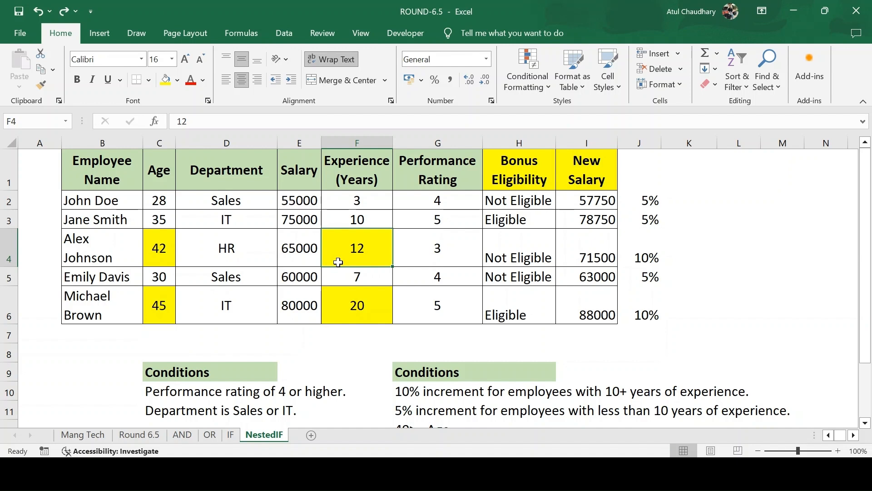
key(Down)
key(Down)
key(Down)
key(Up)
key(Up)
key(Up)
key(Up)
key(Up)
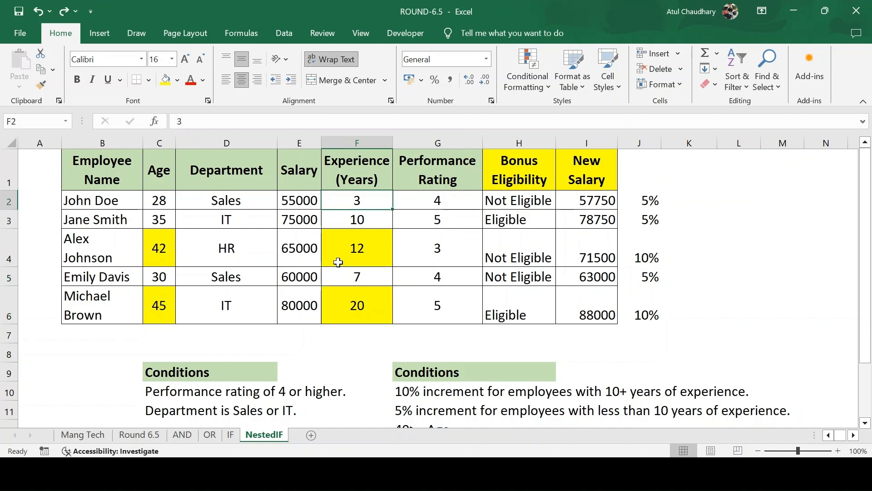
key(Up)
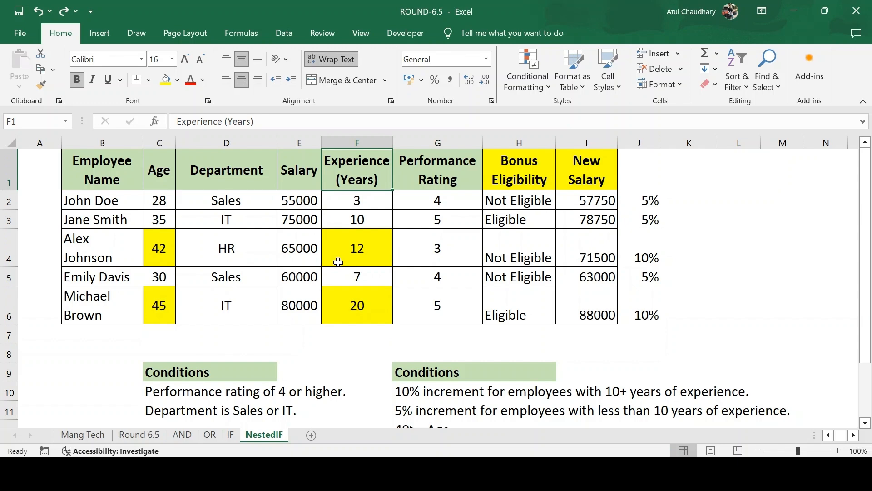
View the IF and OR descriptions on the Round 6.5 sheet and return to the NestedIF sheet
click(132, 434)
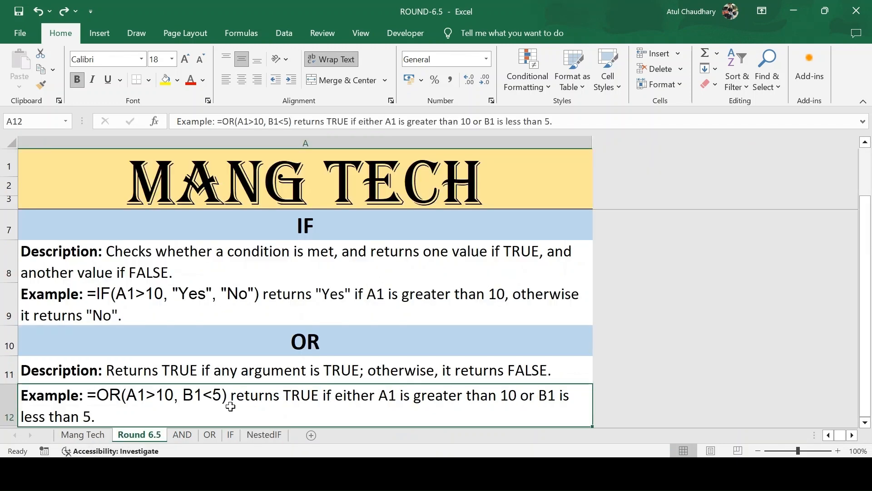
click(412, 338)
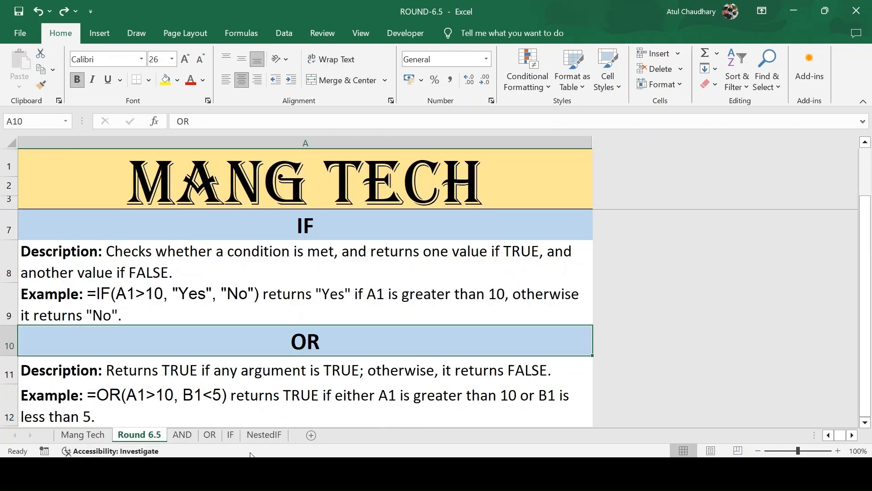
click(256, 435)
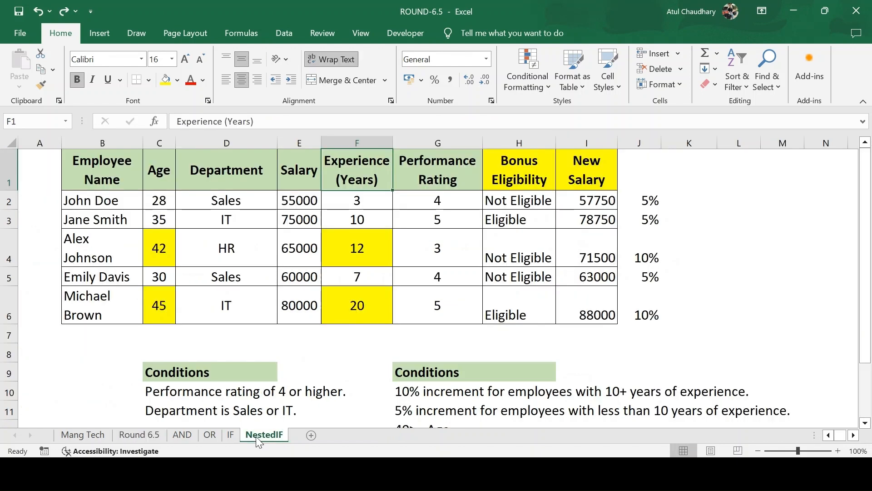
click(440, 247)
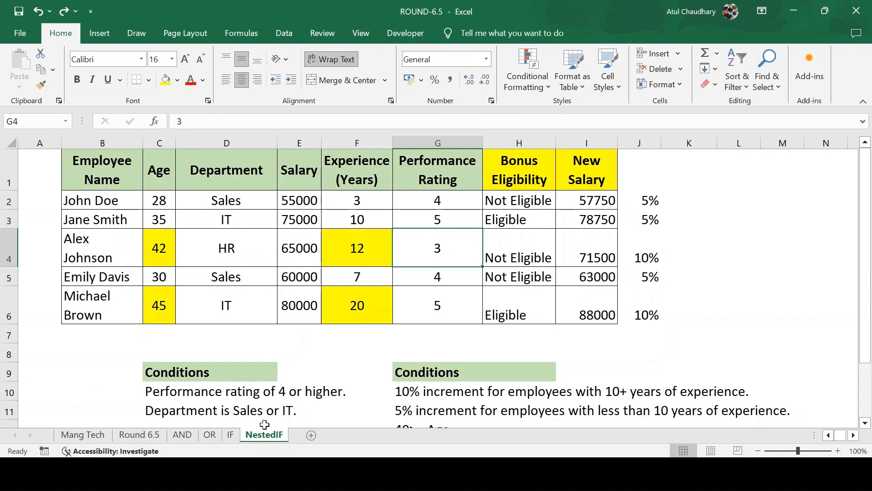
click(327, 305)
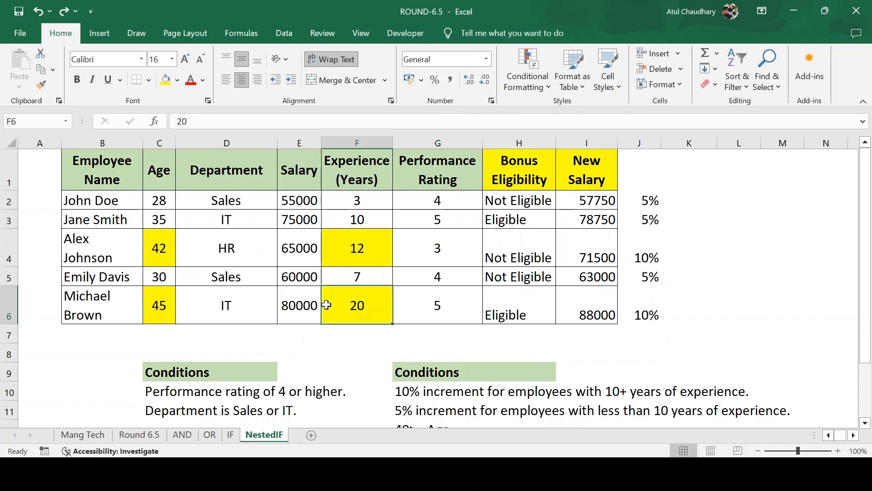